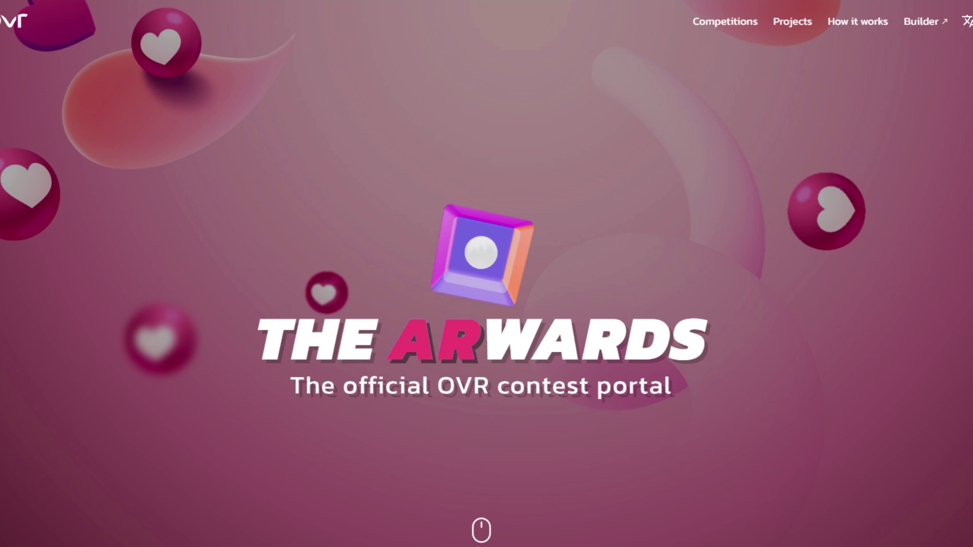
# Step: Scroll the ARwards landing page past How it works and the project cards to the podium prizes section
pyautogui.scroll(-3, 549, 162)
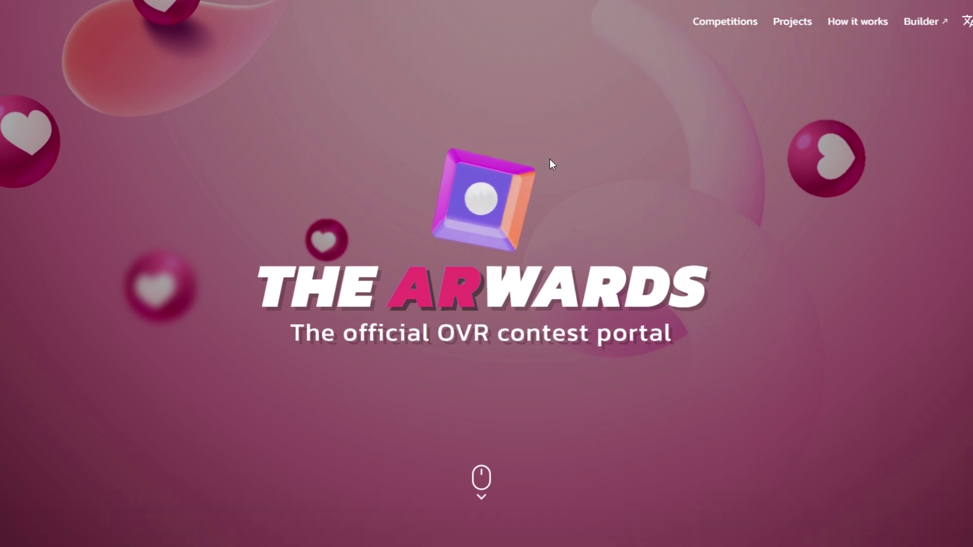
pyautogui.scroll(-5, 549, 161)
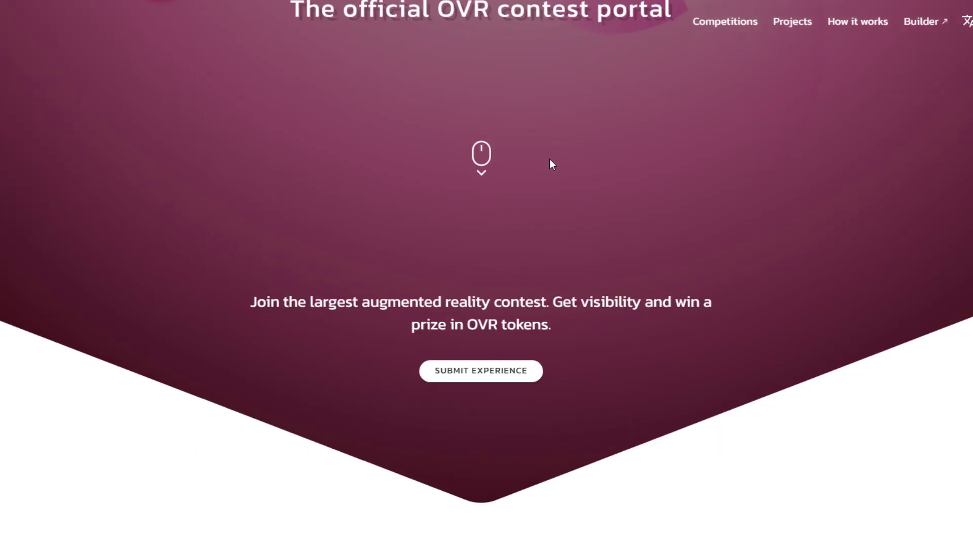
pyautogui.scroll(-10, 549, 159)
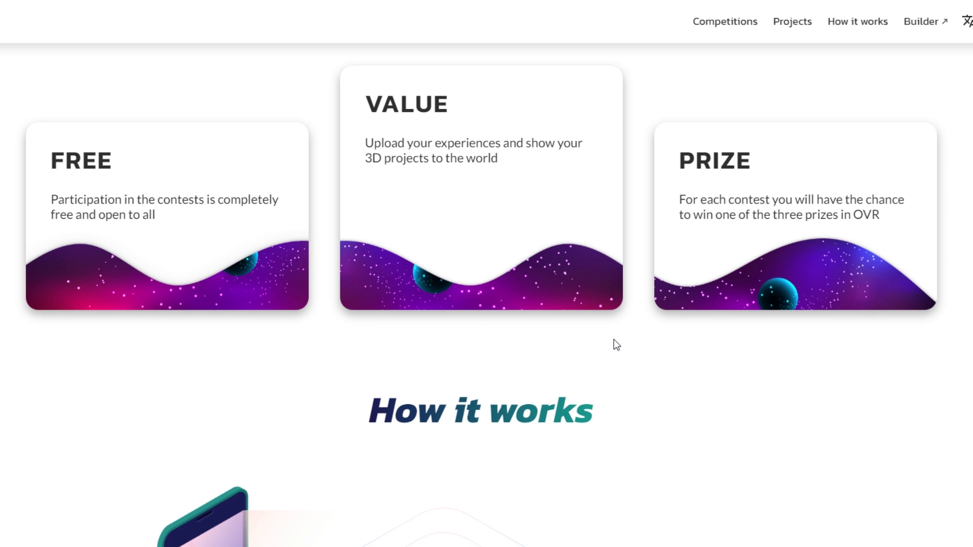
pyautogui.scroll(-7, 614, 338)
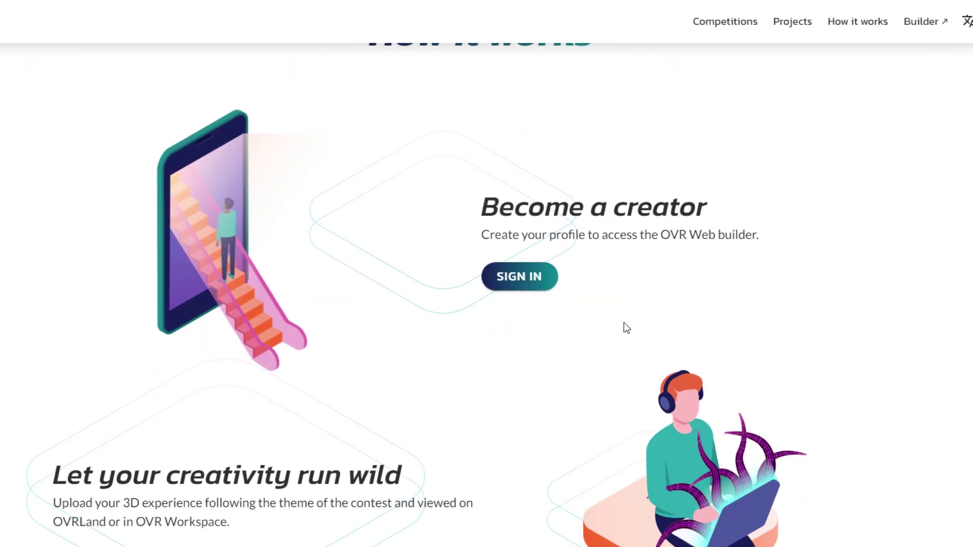
pyautogui.scroll(-5, 625, 324)
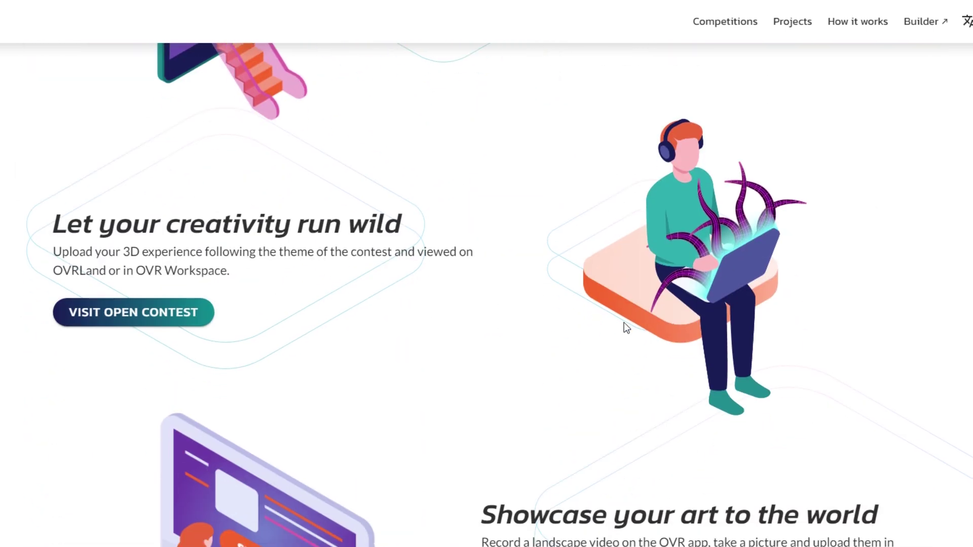
pyautogui.scroll(-11, 624, 323)
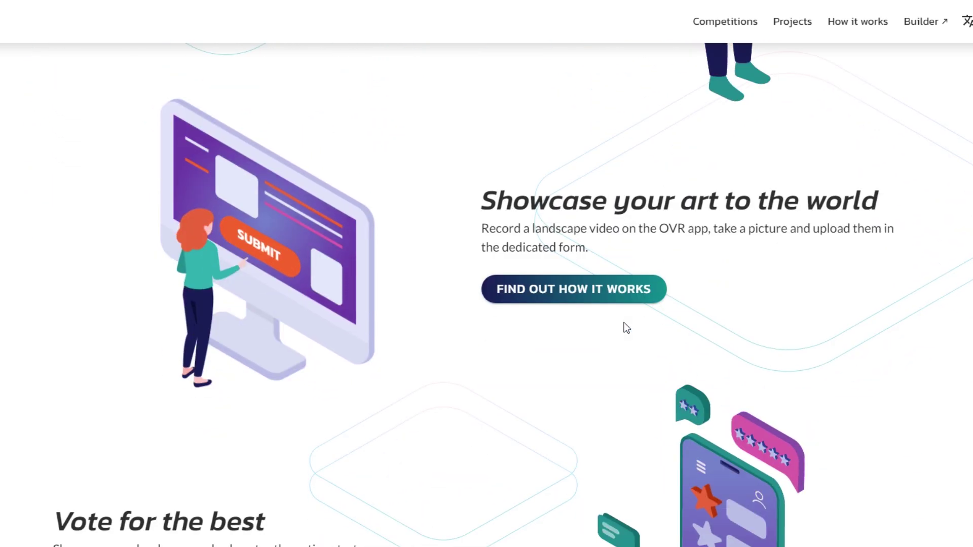
pyautogui.scroll(-4, 624, 322)
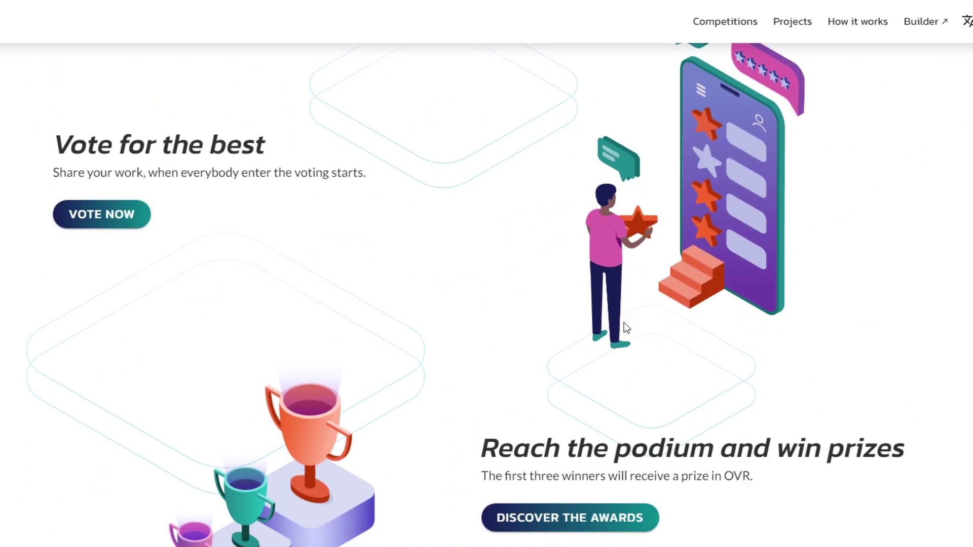
pyautogui.scroll(-6, 625, 322)
pyautogui.scroll(1, 625, 322)
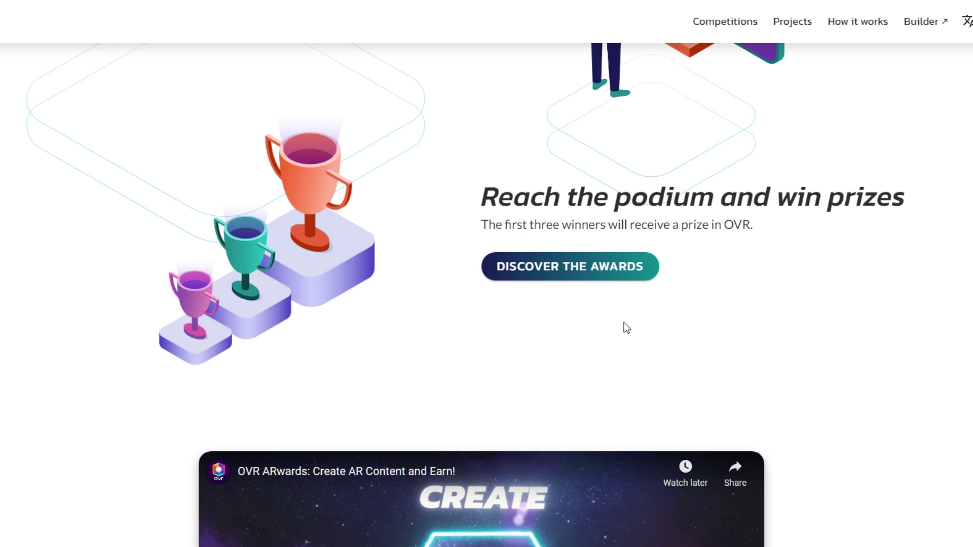
pyautogui.scroll(-6, 823, 301)
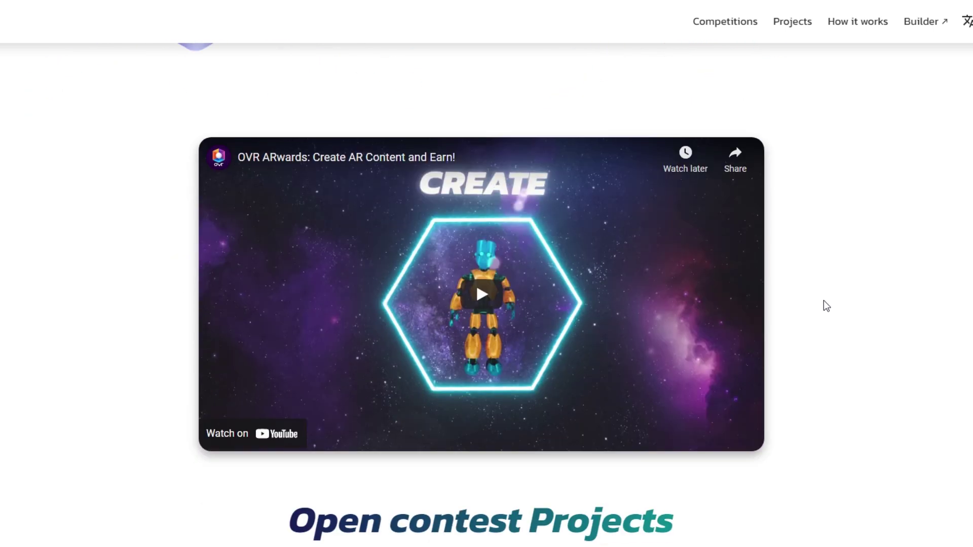
pyautogui.scroll(-4, 832, 293)
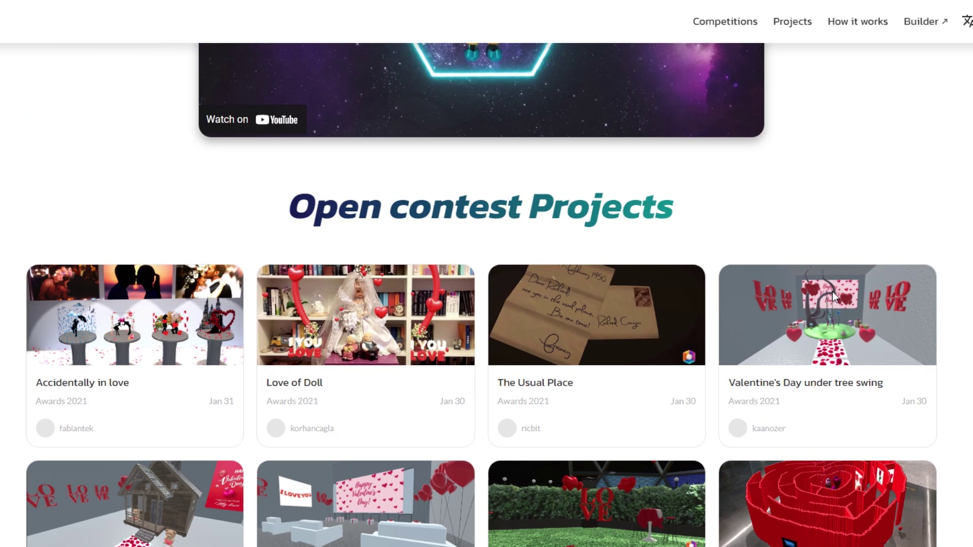
pyautogui.scroll(-3, 833, 294)
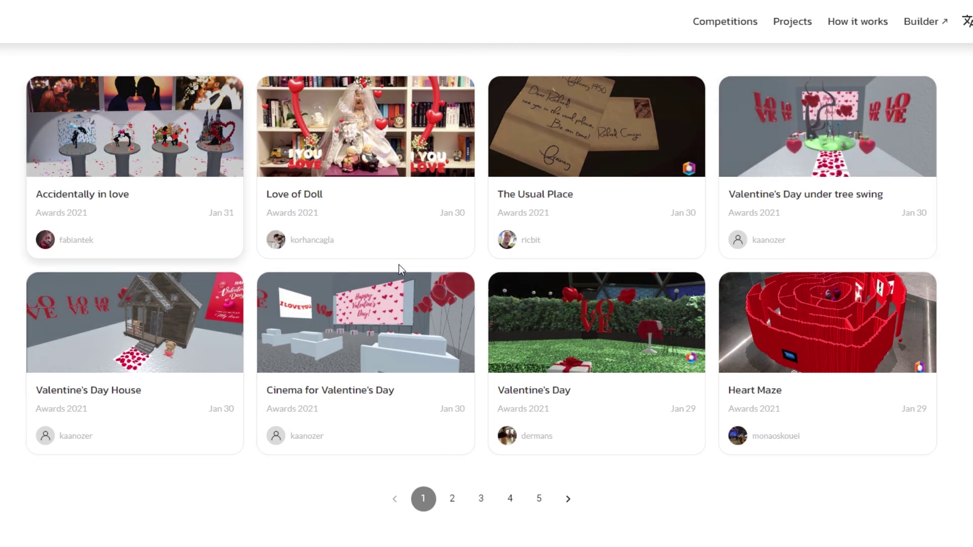
pyautogui.scroll(2, 969, 197)
pyautogui.scroll(7, 919, 208)
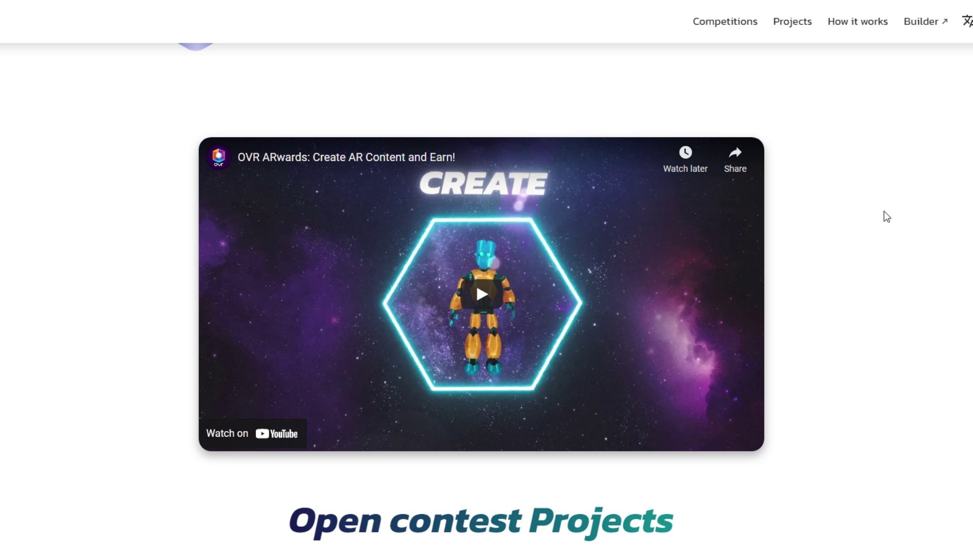
pyautogui.scroll(14, 884, 212)
pyautogui.scroll(-10, 965, 355)
pyautogui.scroll(-6, 965, 358)
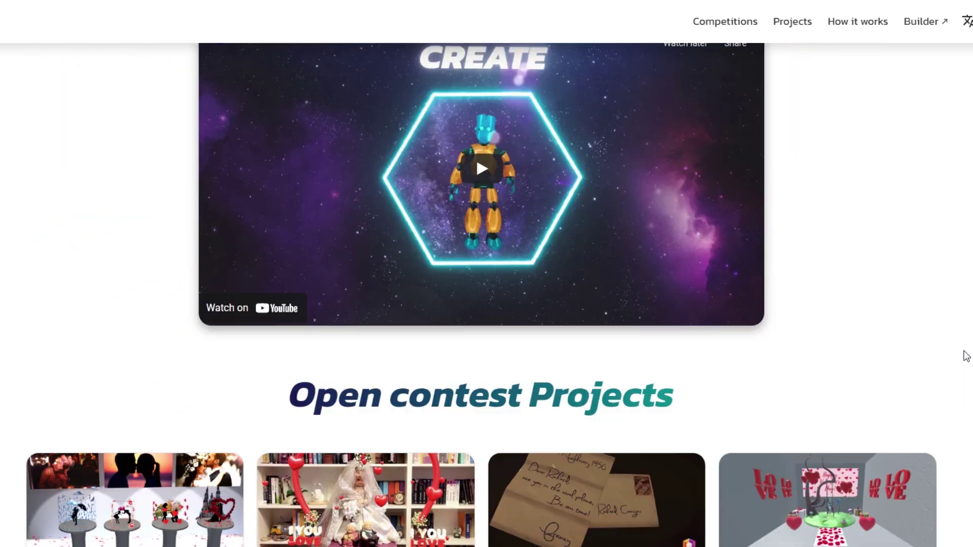
pyautogui.scroll(14, 962, 354)
pyautogui.scroll(-6, 712, 356)
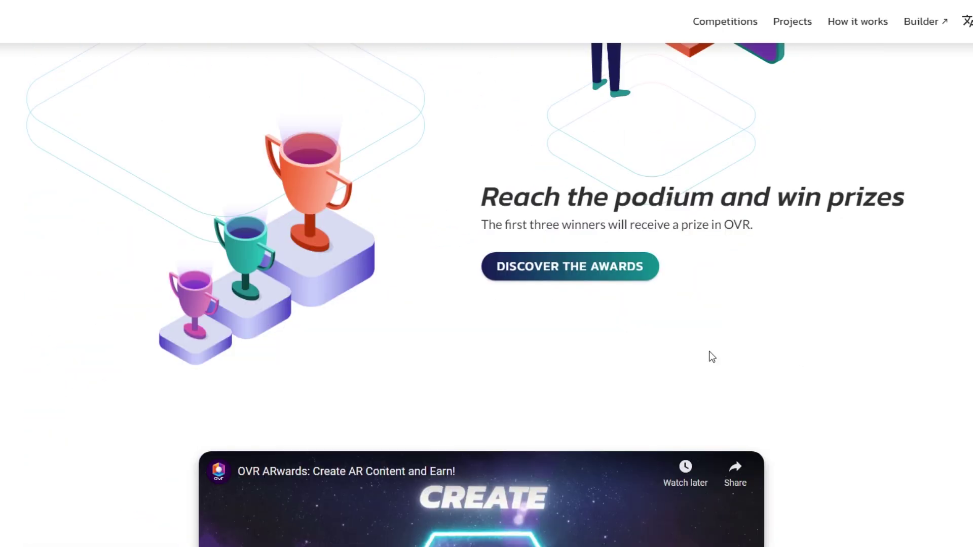
# Step: Open DISCOVER THE AWARDS and scroll the Valentine's Day and OVR World contest list
pyautogui.click(593, 272)
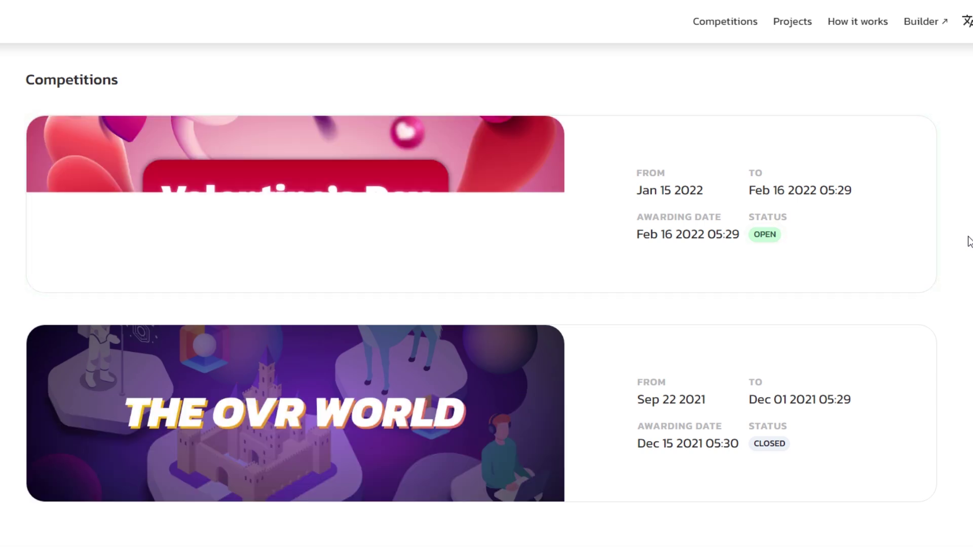
pyautogui.scroll(-3, 969, 242)
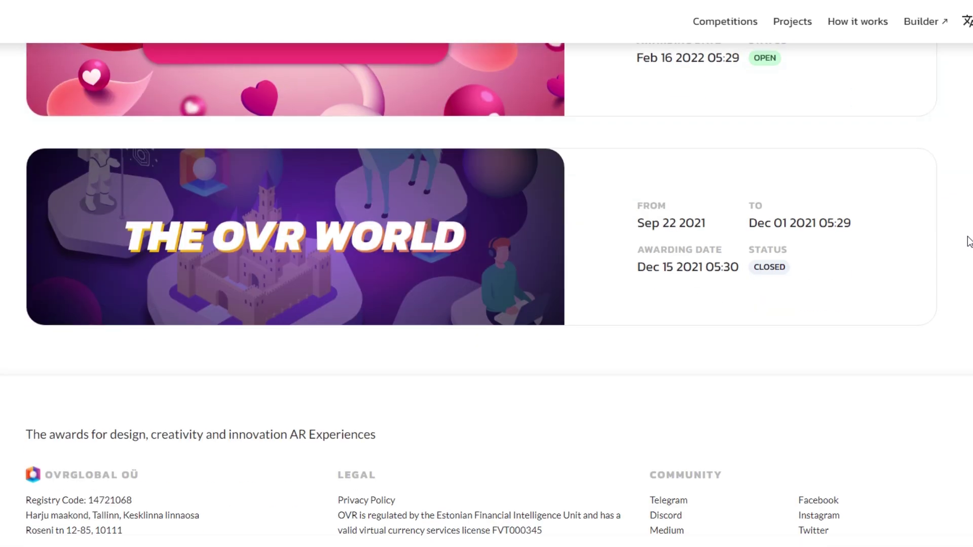
pyautogui.scroll(5, 969, 241)
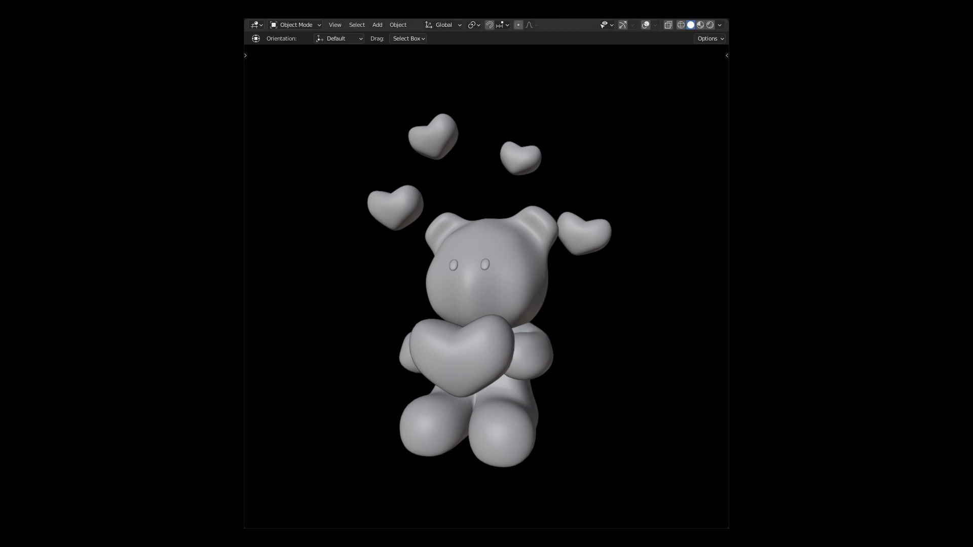
# Step: Model the bear's smiling mouth and reshape the heart it holds in Edit Mode
pyautogui.press('Tab')
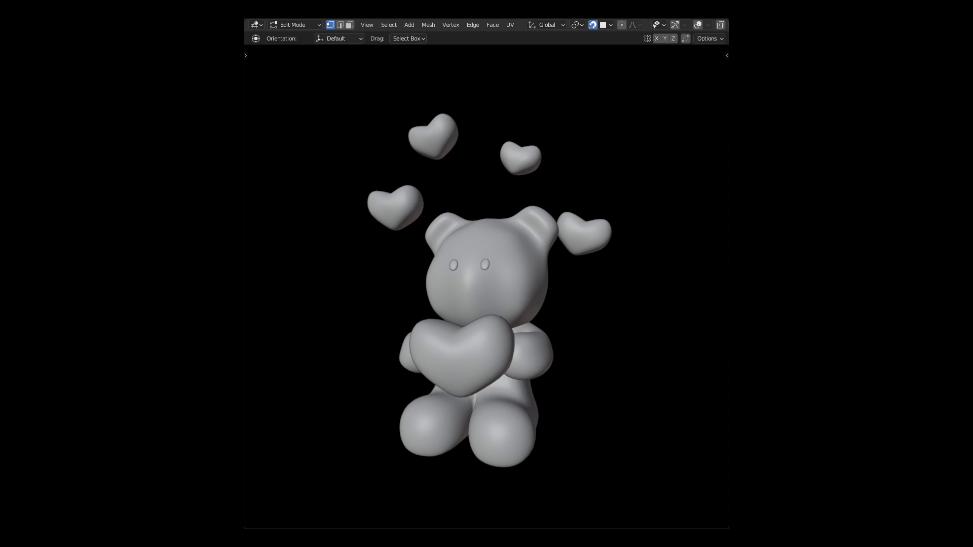
pyautogui.press('Tab')
pyautogui.press('Tab')
pyautogui.press('Tab')
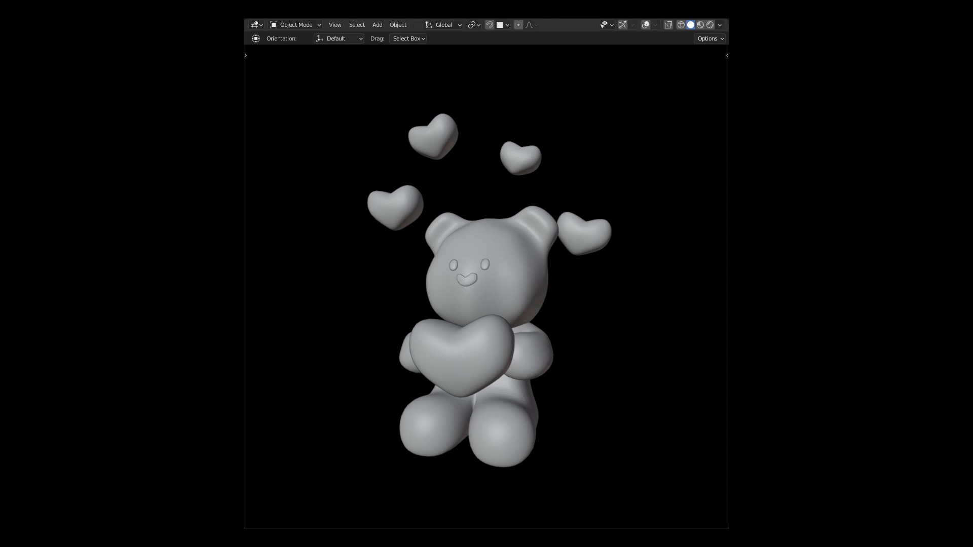
pyautogui.press('Tab')
pyautogui.press('Tab')
pyautogui.press('Tab')
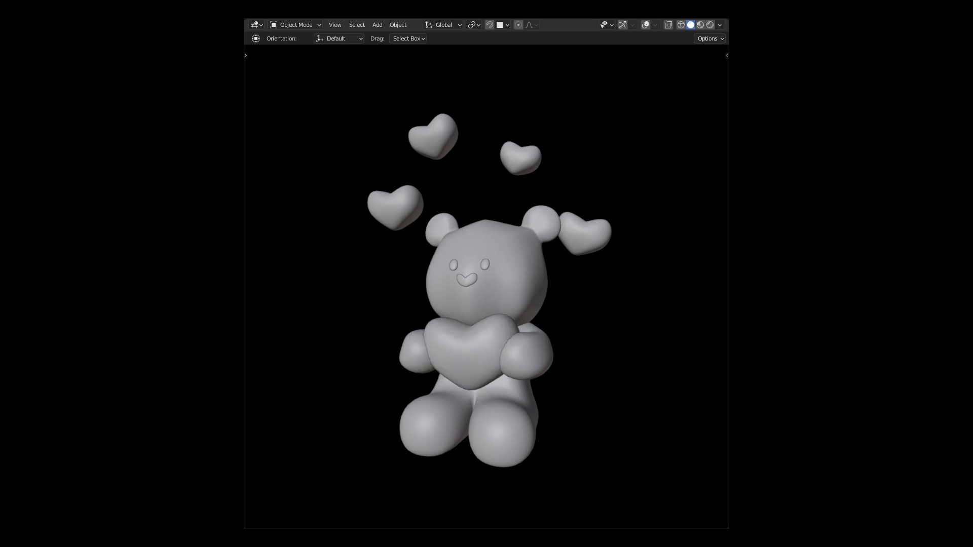
pyautogui.press('Tab')
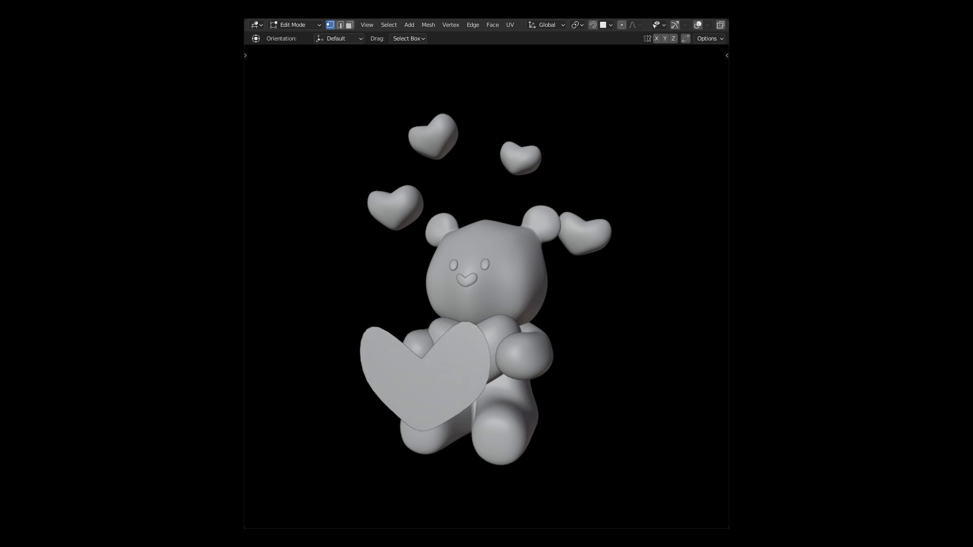
pyautogui.press('Tab')
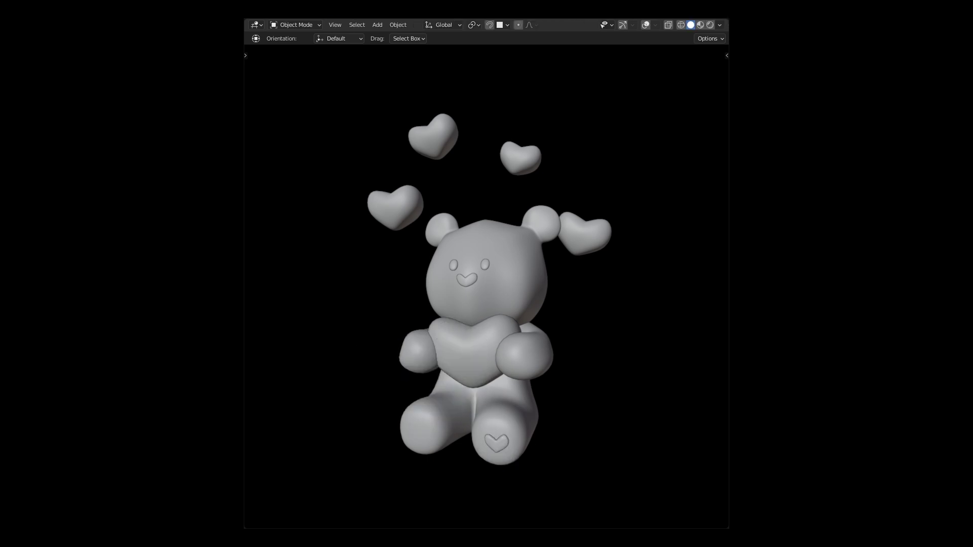
# Step: Emboss heart shapes onto both foot soles, checking the result in Object Mode
pyautogui.press('Tab')
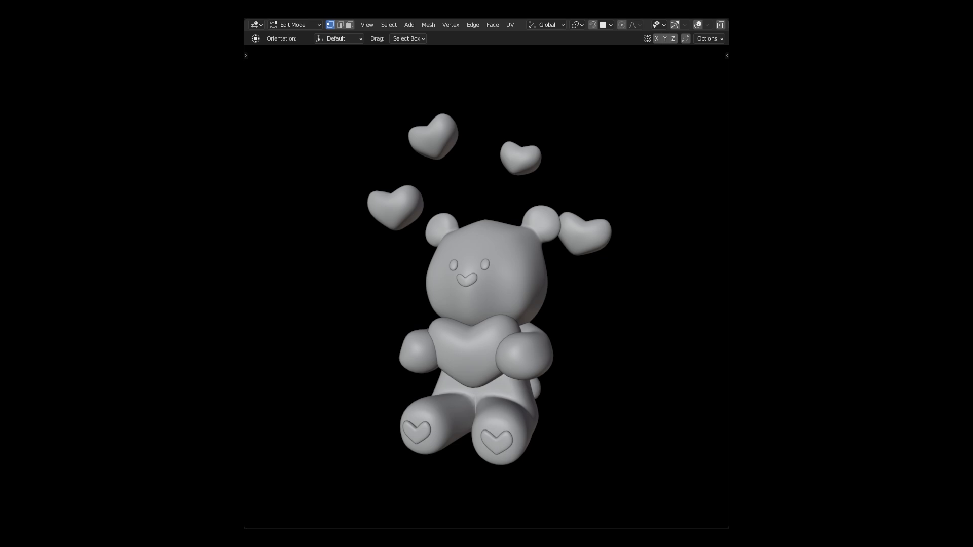
pyautogui.press('Tab')
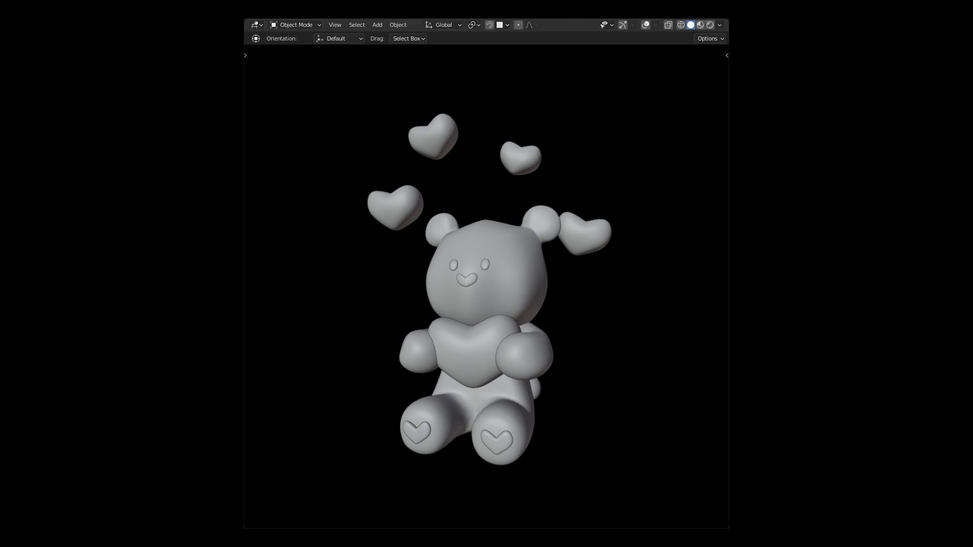
pyautogui.press('Tab')
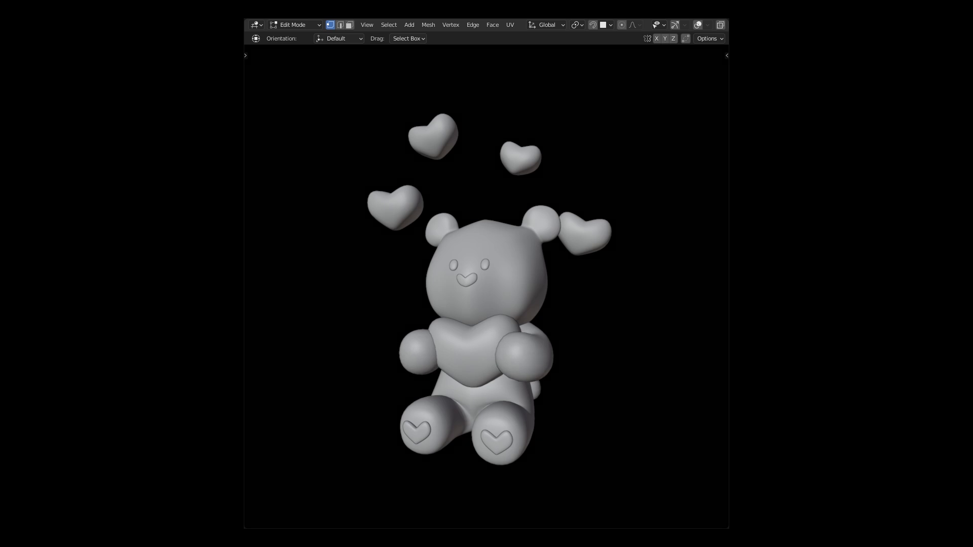
pyautogui.press('Tab')
pyautogui.press('Tab')
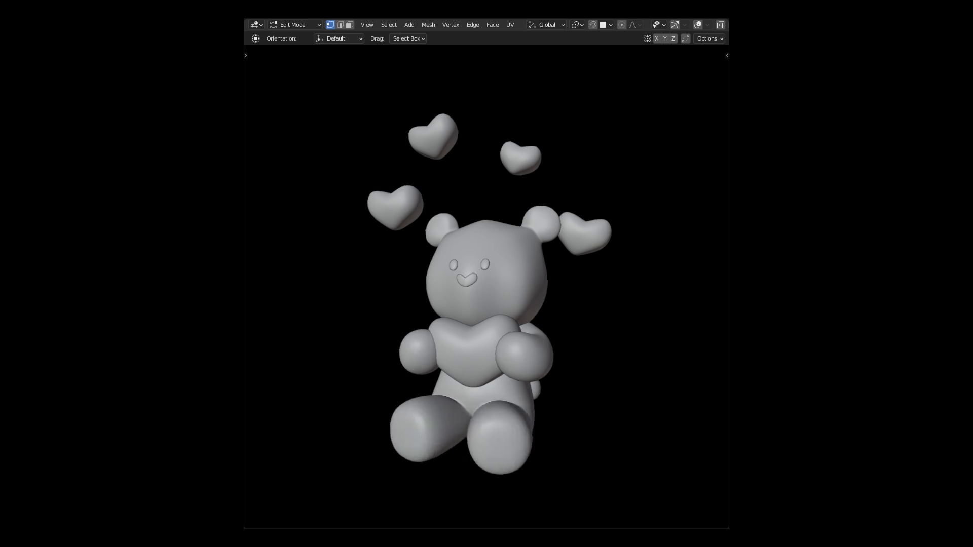
pyautogui.press('Tab')
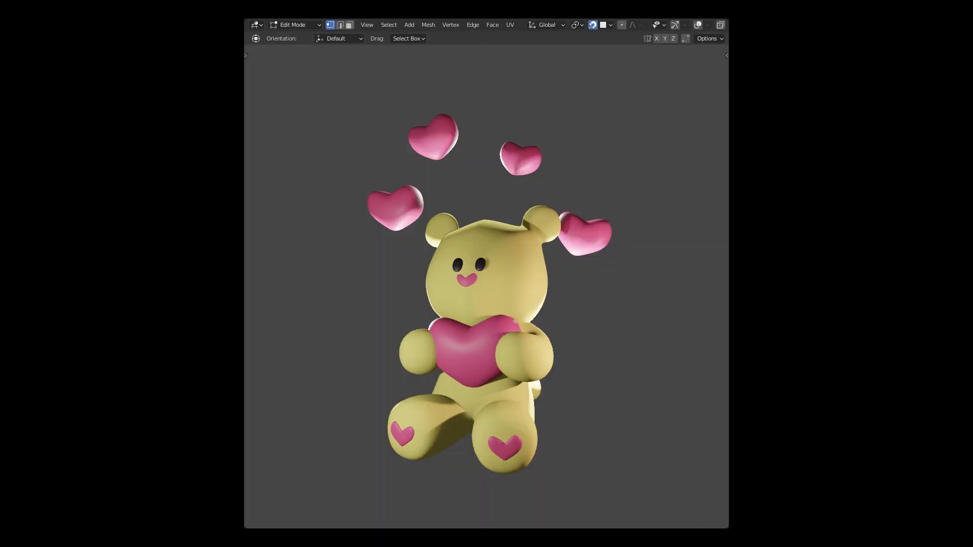
# Step: Add blue blush patches to the cheeks and curve the smile in Edit Mode
pyautogui.press('Tab')
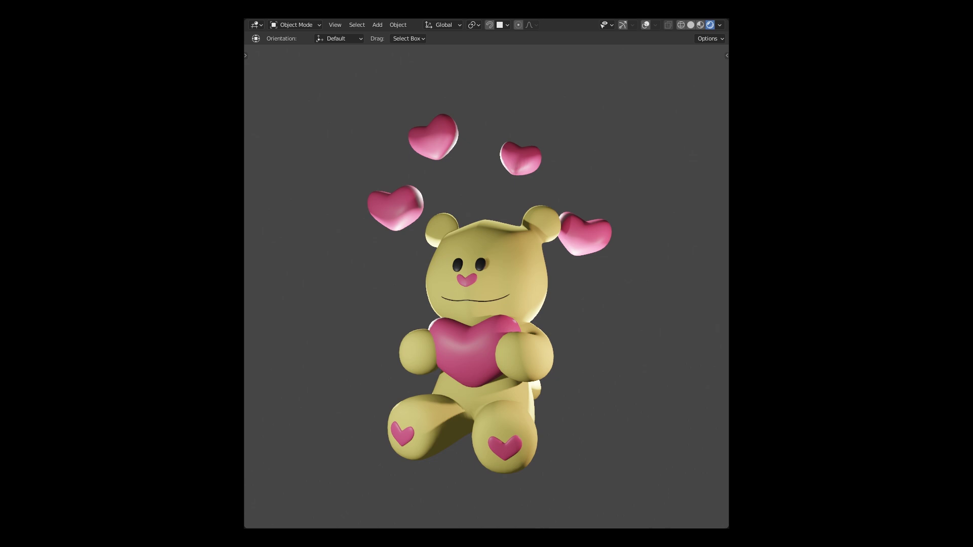
pyautogui.press('Tab')
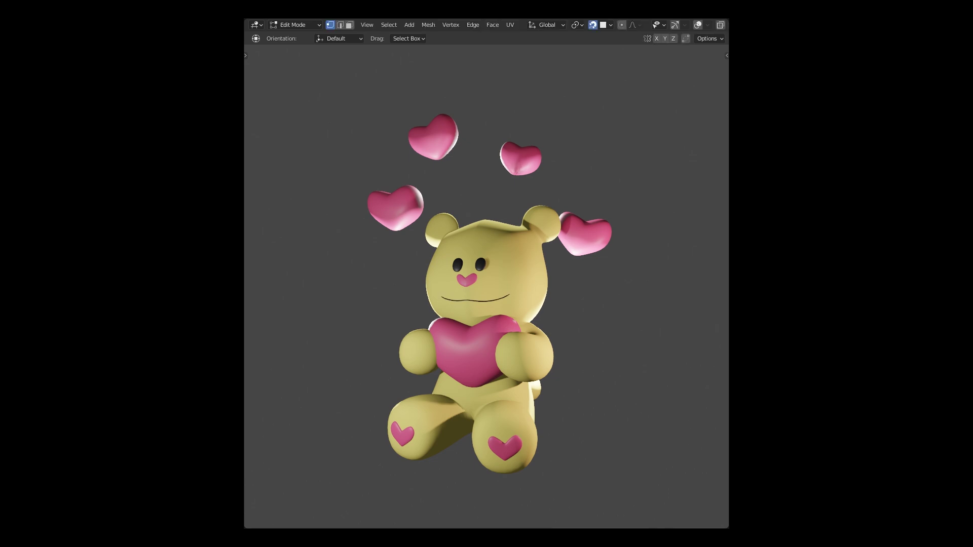
pyautogui.press('Tab')
pyautogui.press('Tab')
pyautogui.press('Tab')
pyautogui.press('Tab')
pyautogui.press('Tab')
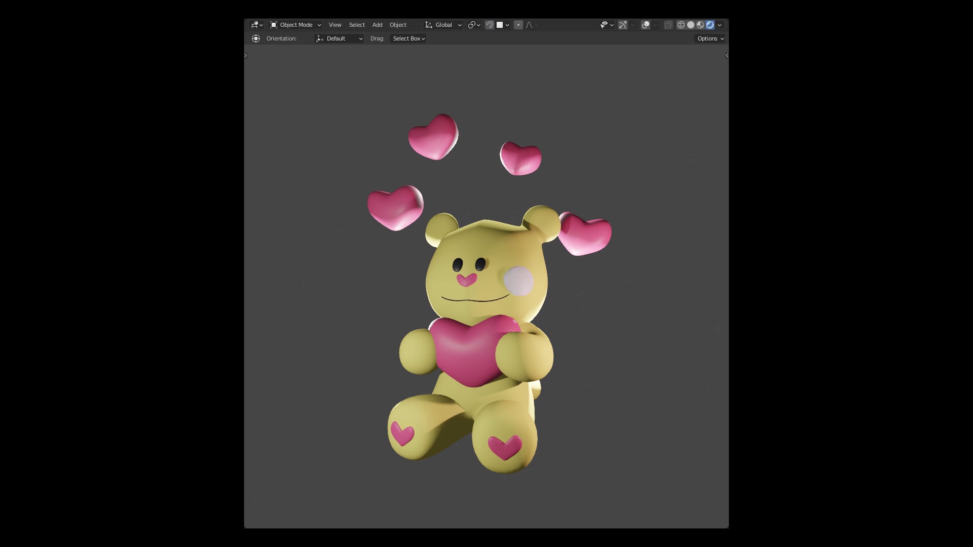
pyautogui.press('Tab')
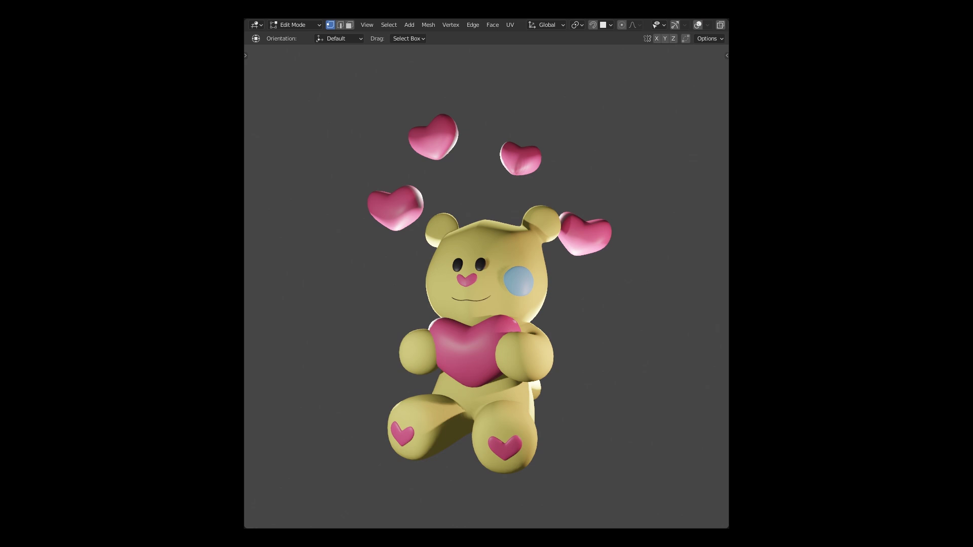
pyautogui.press('Tab')
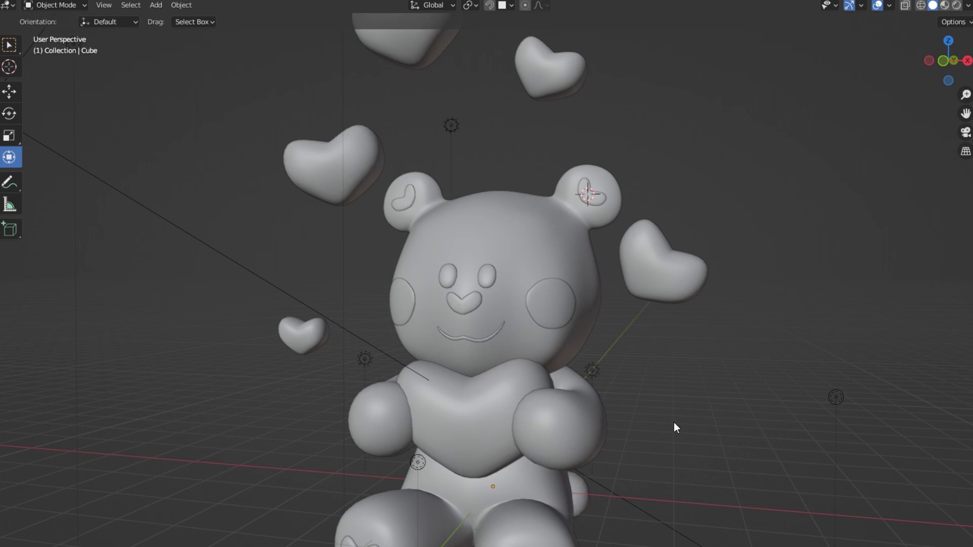
# Step: Switch to Rendered shading with overlays hidden and orbit around the red-lit bear
pyautogui.press('z')
pyautogui.click(704, 342)
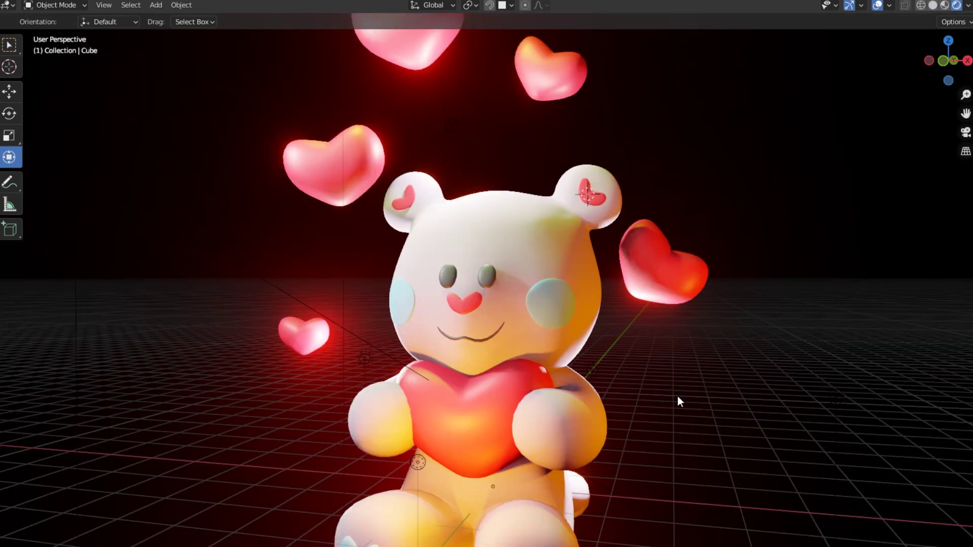
pyautogui.scroll(4, 655, 419)
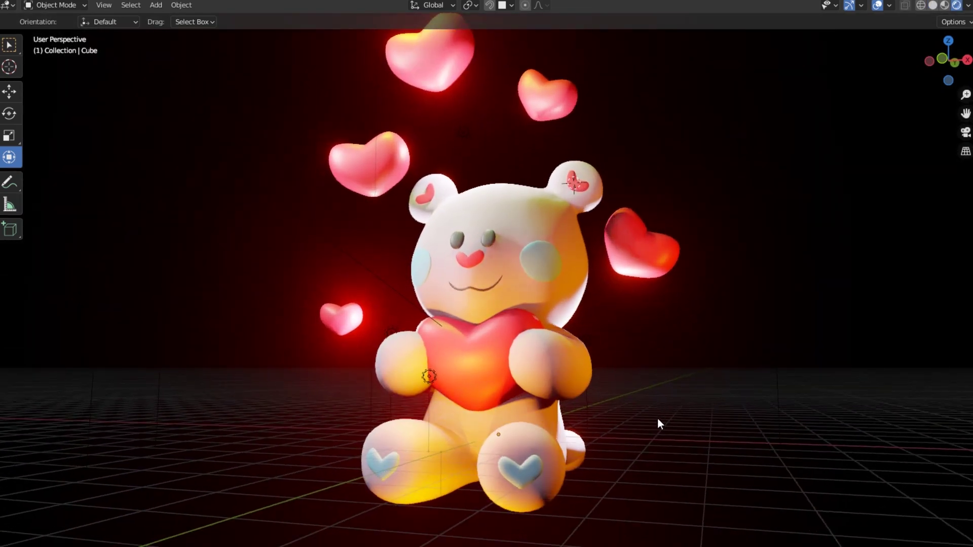
pyautogui.click(877, 6)
pyautogui.scroll(-2, 721, 294)
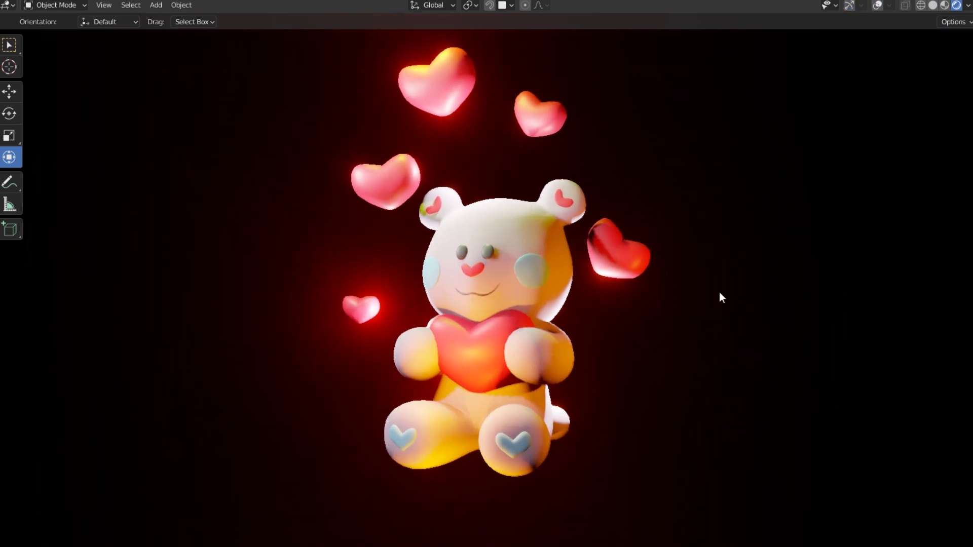
pyautogui.moveTo(719, 293); pyautogui.dragTo(665, 338, button='middle')
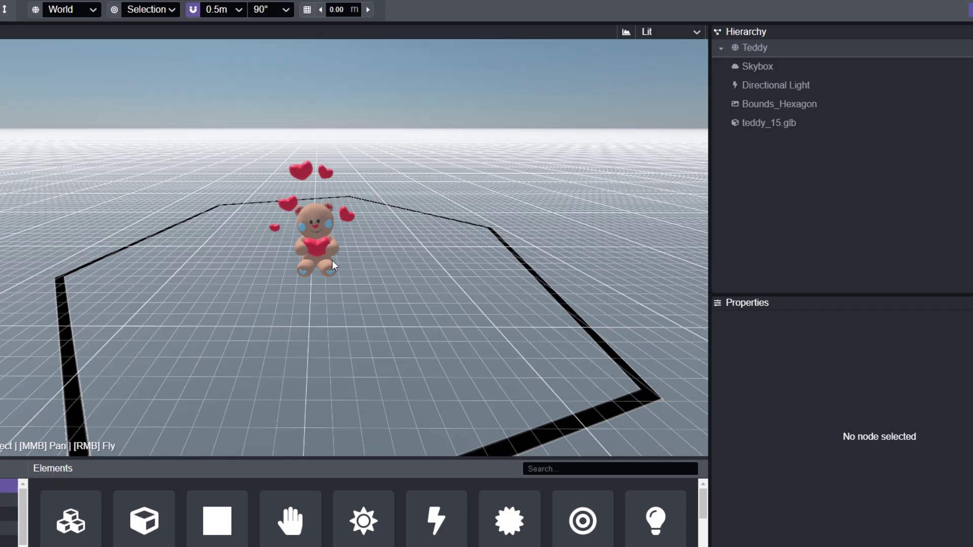
# Step: Keep teddy_15.glb's Loop Animation set to Animation
pyautogui.click(382, 301)
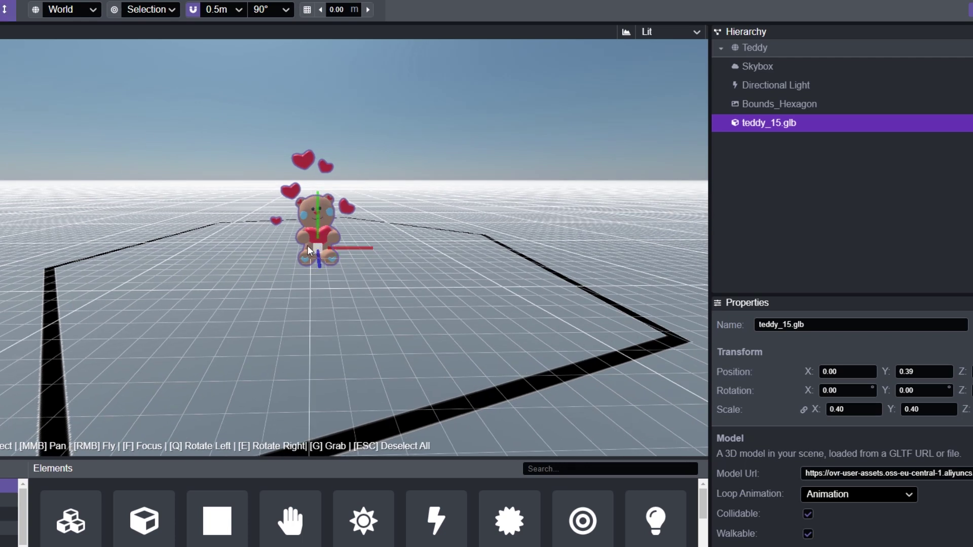
pyautogui.click(424, 252)
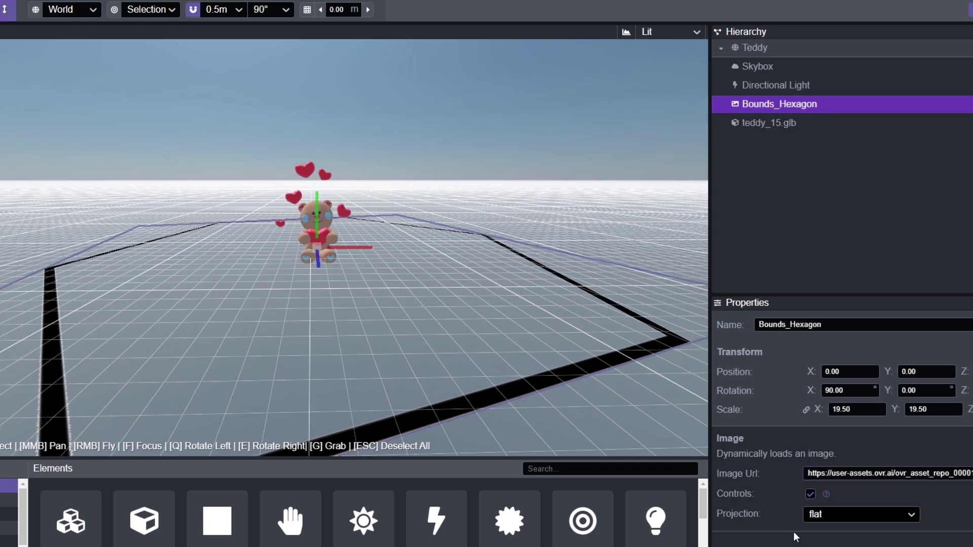
pyautogui.click(776, 123)
pyautogui.scroll(-1, 851, 487)
pyautogui.click(854, 453)
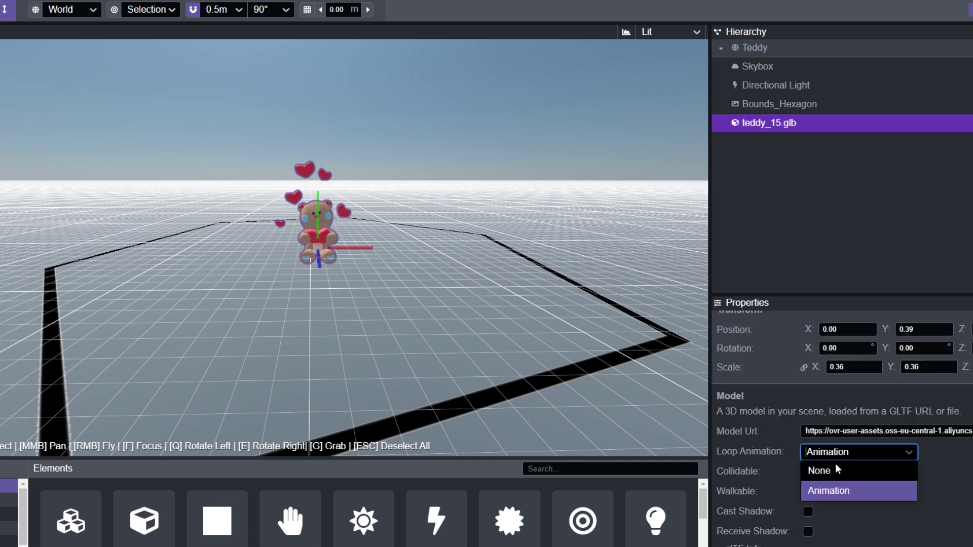
pyautogui.click(901, 493)
pyautogui.moveTo(453, 347); pyautogui.dragTo(348, 276)
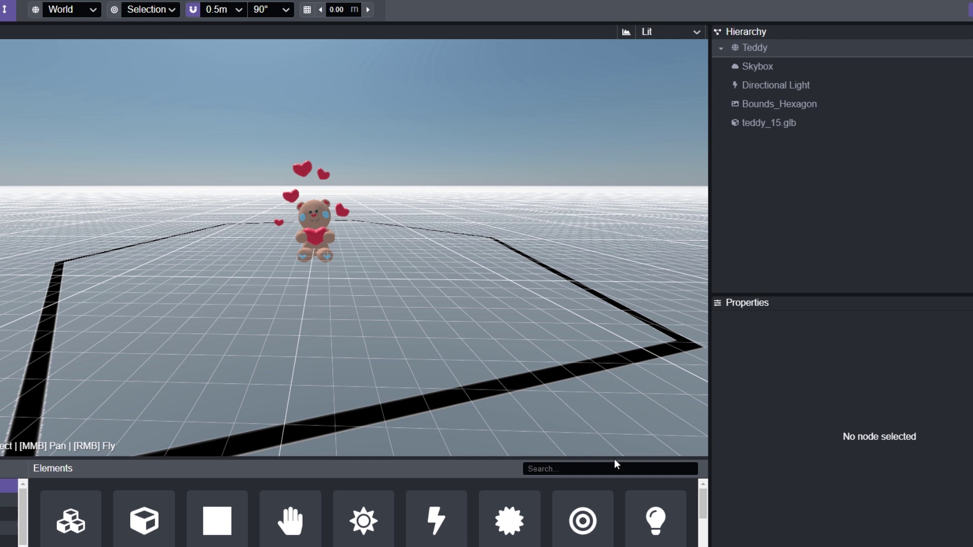
pyautogui.moveTo(617, 464); pyautogui.dragTo(628, 350)
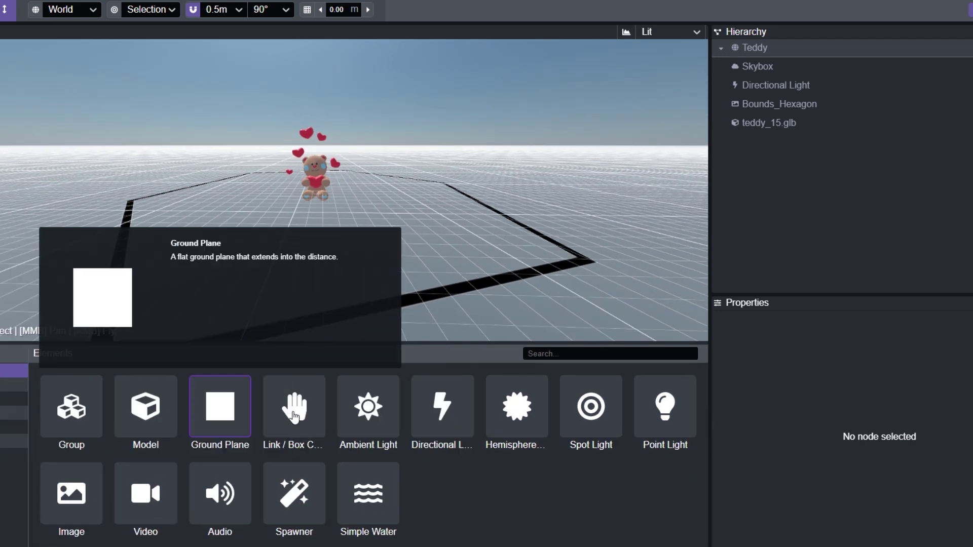
# Step: Add an ambient light coloured #F16464 with intensity 1.11
pyautogui.click(369, 406)
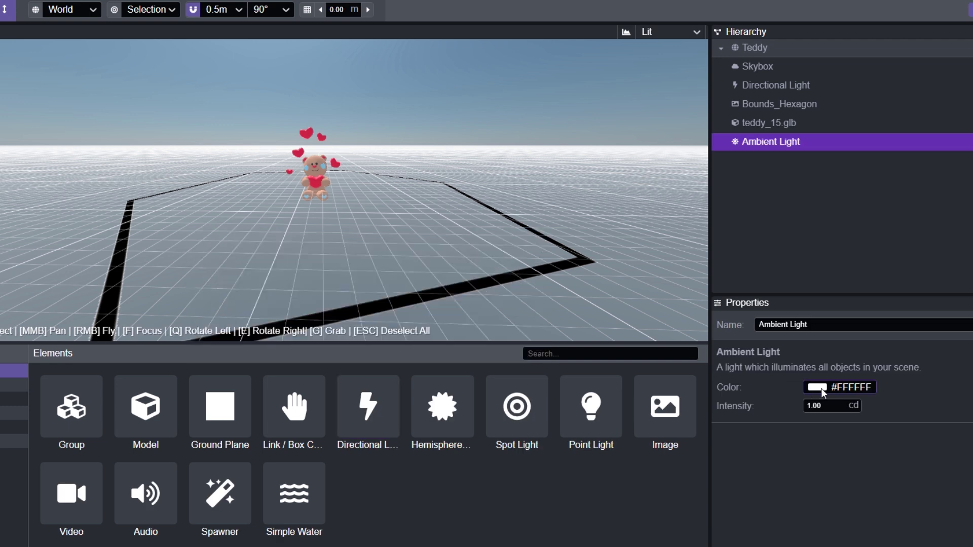
pyautogui.click(816, 388)
pyautogui.click(862, 222)
pyautogui.moveTo(862, 226); pyautogui.dragTo(854, 222)
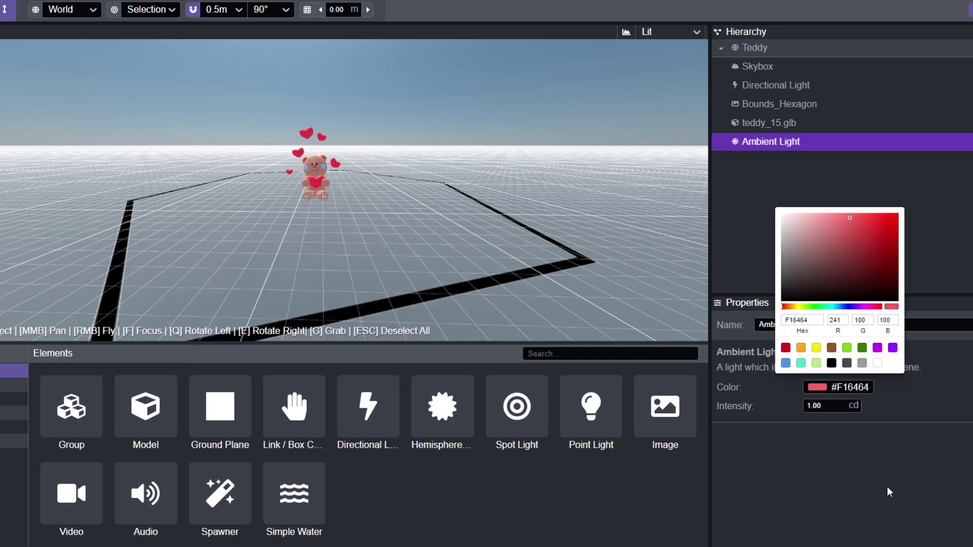
pyautogui.click(823, 408)
pyautogui.moveTo(751, 411); pyautogui.dragTo(785, 410)
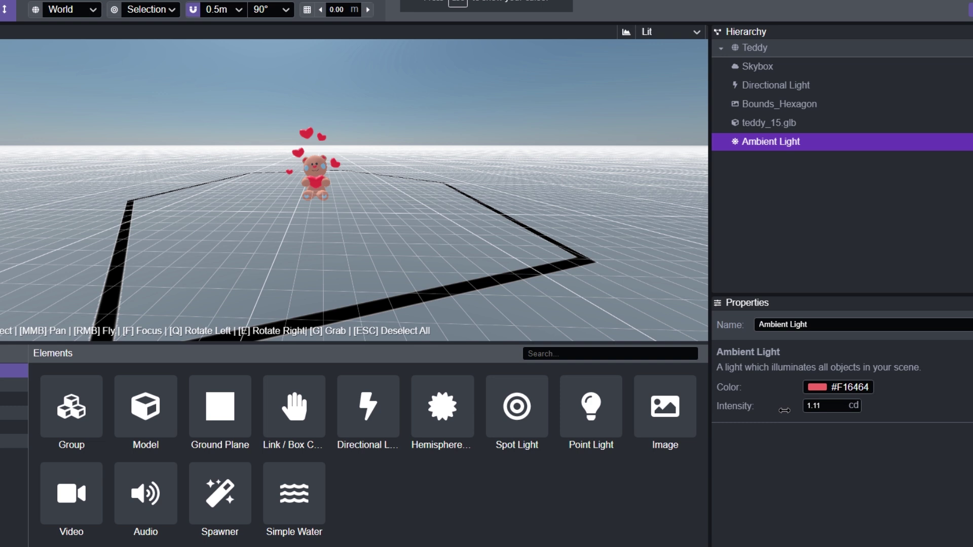
# Step: Add a directional light at X -3, Y 3, scaled to 1.40 and aimed at the teddy
pyautogui.click(368, 407)
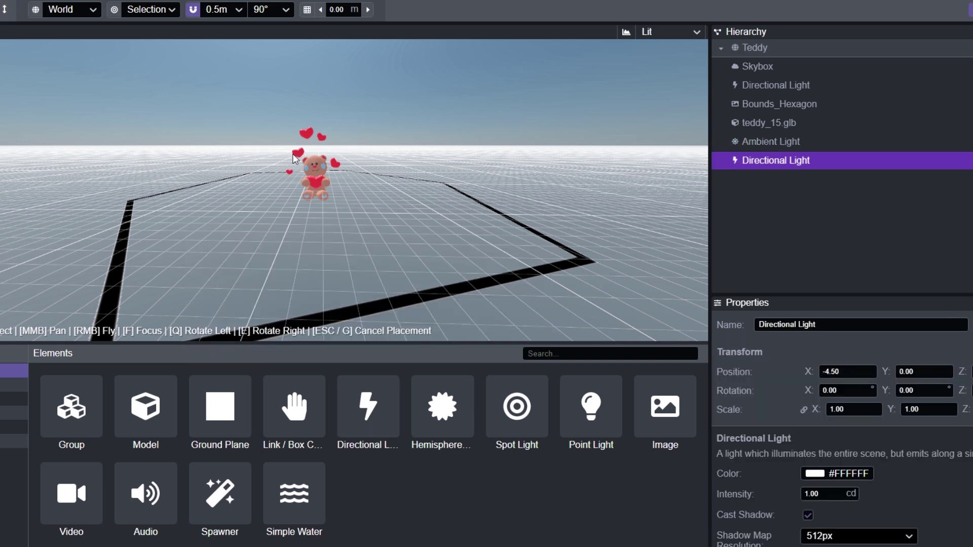
pyautogui.click(314, 208)
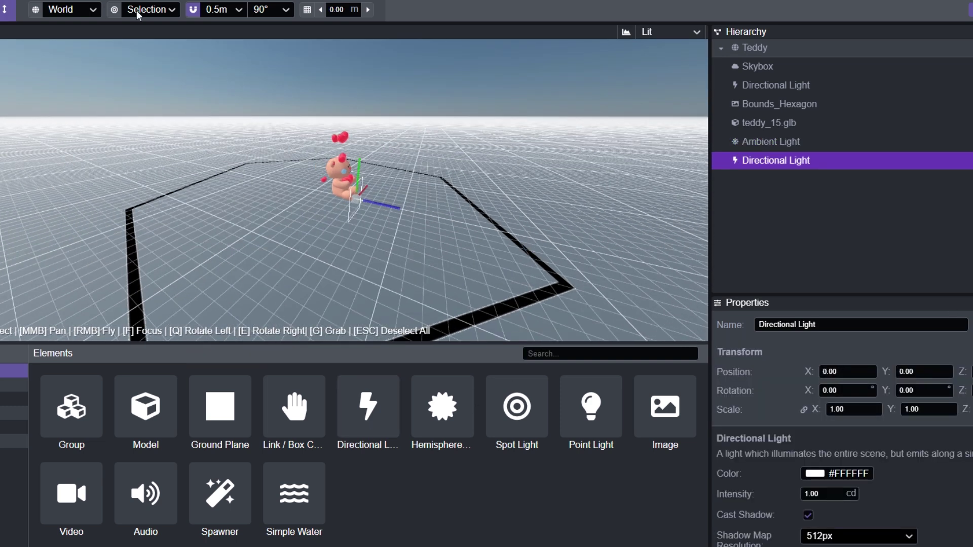
pyautogui.moveTo(357, 195); pyautogui.dragTo(337, 191)
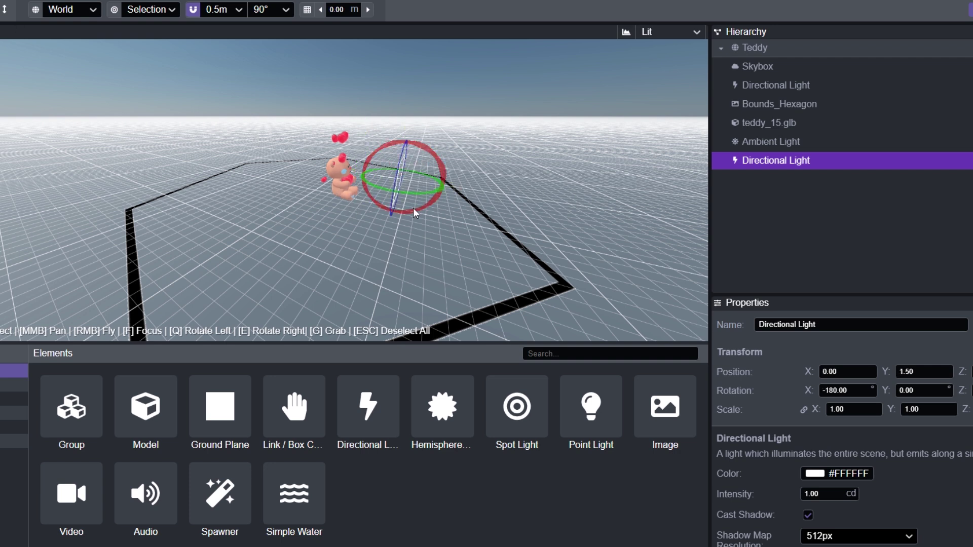
pyautogui.click(330, 254)
pyautogui.click(328, 188)
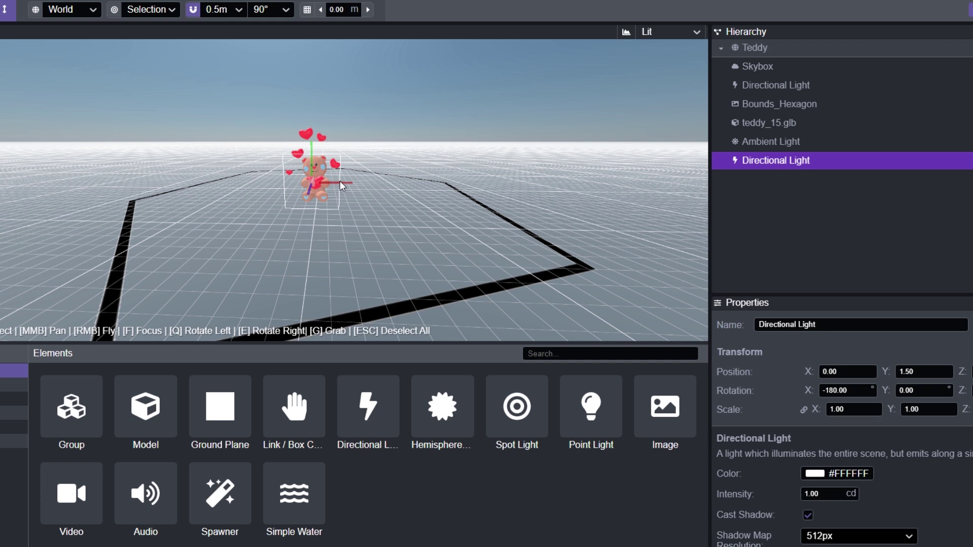
pyautogui.moveTo(361, 187); pyautogui.dragTo(260, 138)
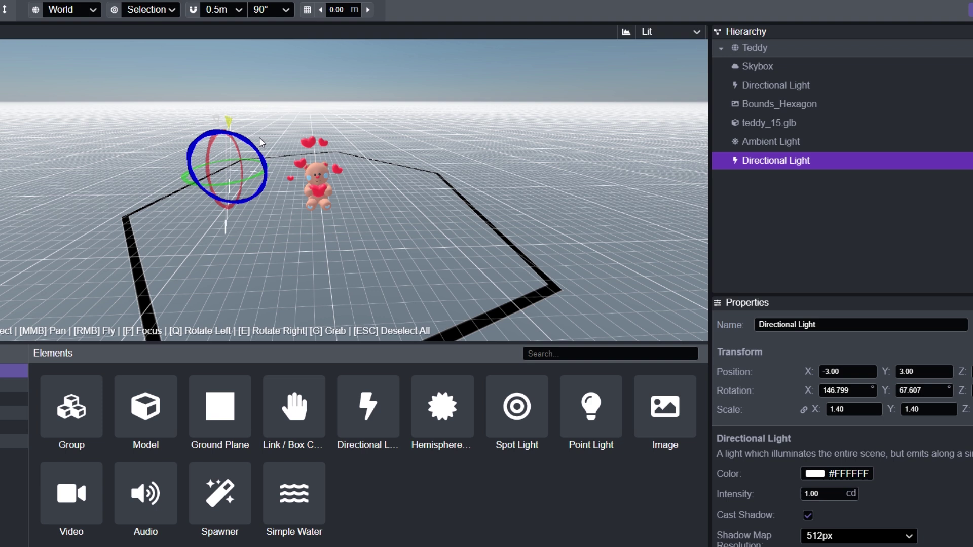
pyautogui.press('f')
pyautogui.moveTo(394, 182); pyautogui.dragTo(359, 220)
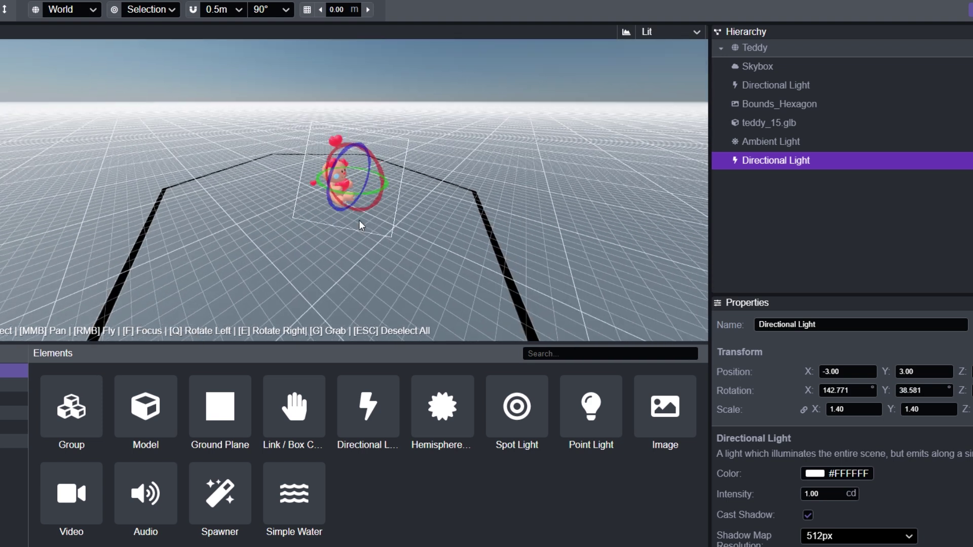
# Step: Colour the directional light yellow #E2E243 and lower its intensity to 0.98
pyautogui.moveTo(359, 220); pyautogui.dragTo(312, 223, button='right')
pyautogui.click(814, 474)
pyautogui.click(792, 394)
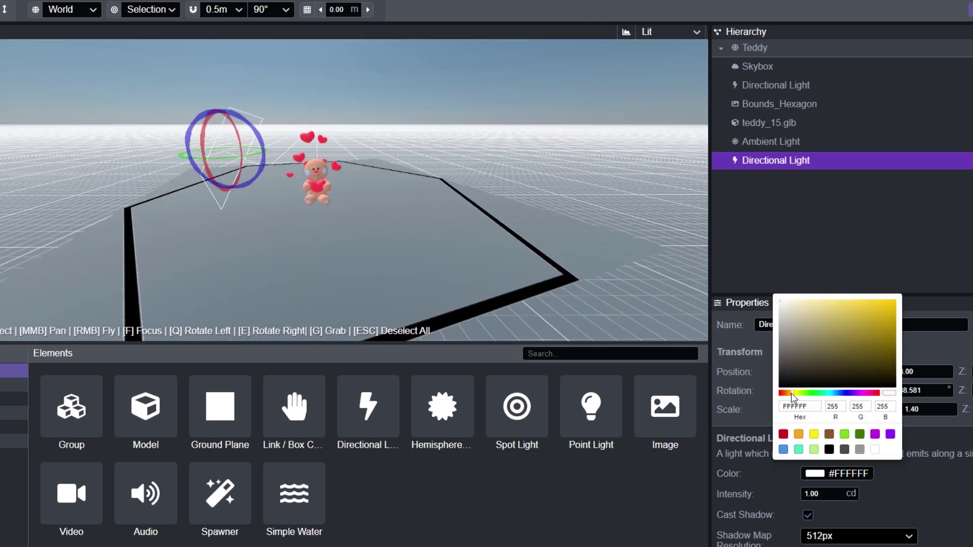
pyautogui.moveTo(791, 393)
pyautogui.mouseDown()
pyautogui.moveTo(841, 393)
pyautogui.moveTo(862, 309)
pyautogui.moveTo(801, 299)
pyautogui.moveTo(796, 393)
pyautogui.mouseUp()
pyautogui.moveTo(846, 304); pyautogui.dragTo(864, 313)
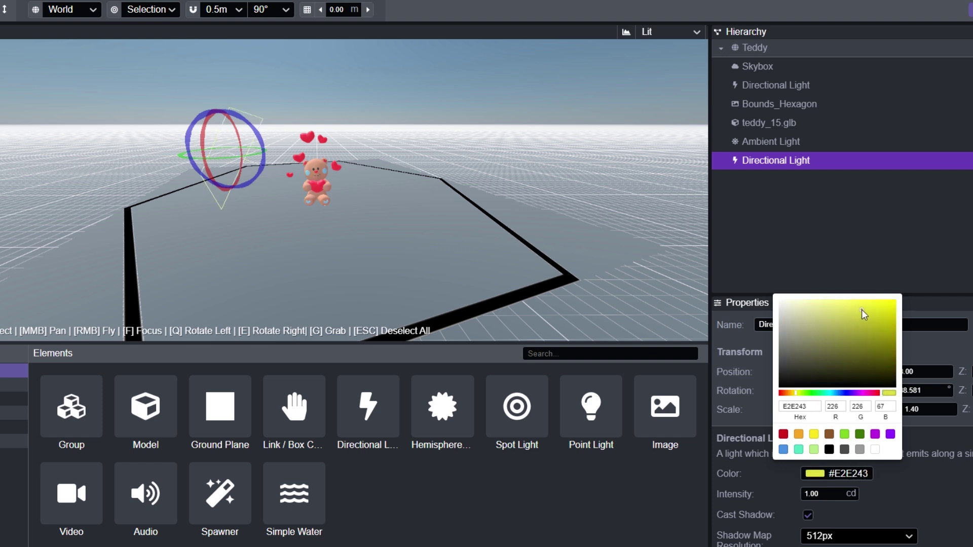
pyautogui.moveTo(737, 495); pyautogui.dragTo(711, 502)
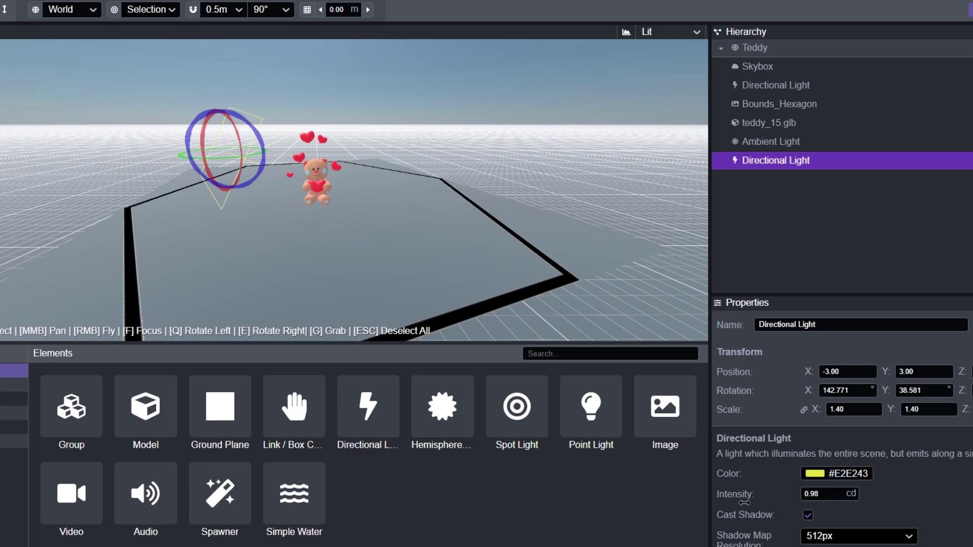
pyautogui.moveTo(247, 163); pyautogui.dragTo(264, 172)
# Step: Drag the music file from Downloads into OVR Builder's My Assets Audio upload area
pyautogui.press('Escape')
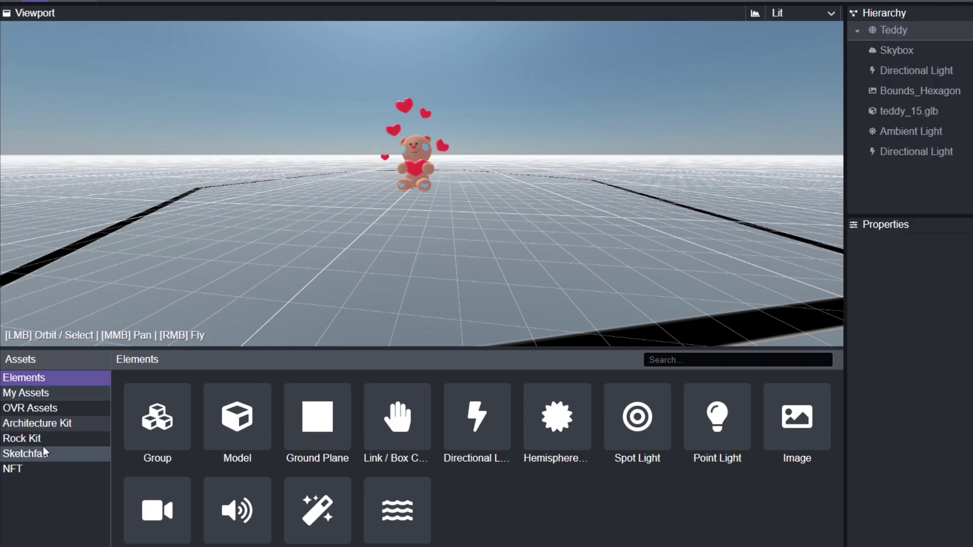
pyautogui.click(61, 394)
pyautogui.click(156, 453)
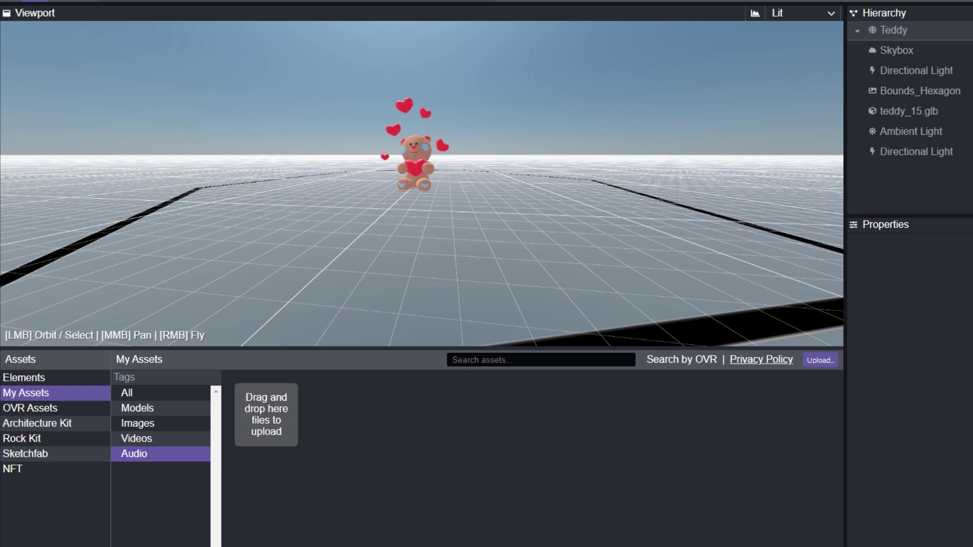
pyautogui.hotkey('alt', 'Tab')
pyautogui.moveTo(552, 80); pyautogui.dragTo(819, 65)
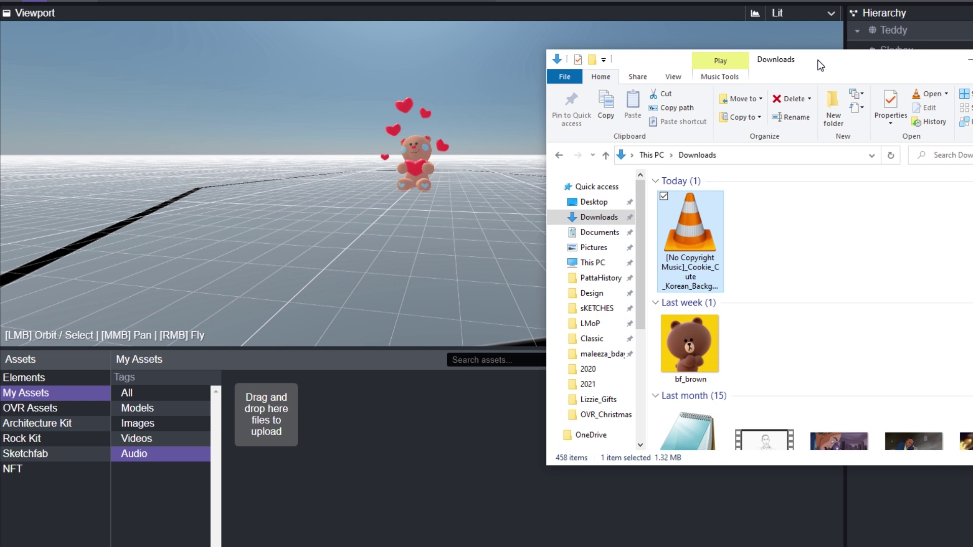
pyautogui.moveTo(705, 227); pyautogui.dragTo(278, 421)
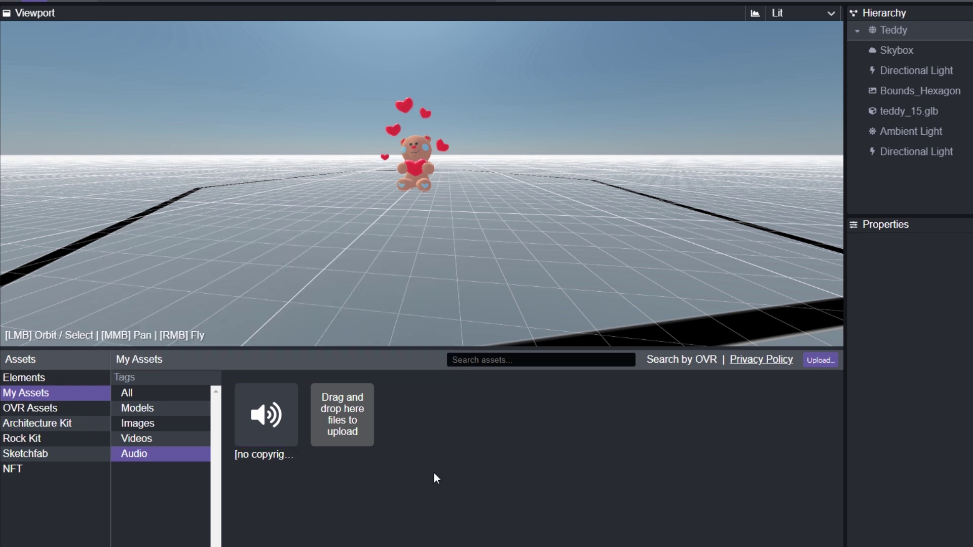
# Step: Place the music track at the teddy's base and orbit to check its position
pyautogui.click(266, 425)
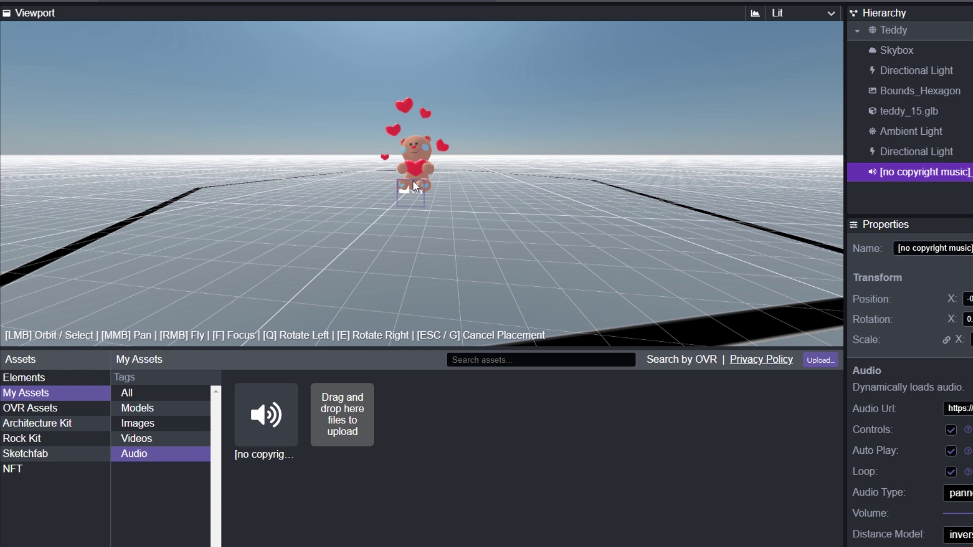
pyautogui.click(411, 197)
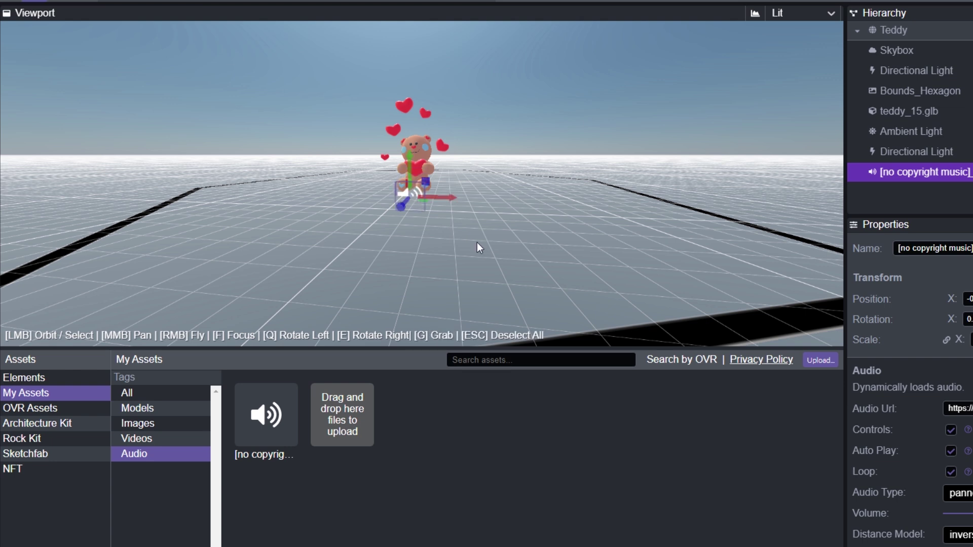
pyautogui.moveTo(477, 242); pyautogui.dragTo(427, 137)
pyautogui.moveTo(439, 186)
pyautogui.mouseDown()
pyautogui.moveTo(436, 215)
pyautogui.moveTo(370, 214)
pyautogui.moveTo(439, 201)
pyautogui.mouseUp()
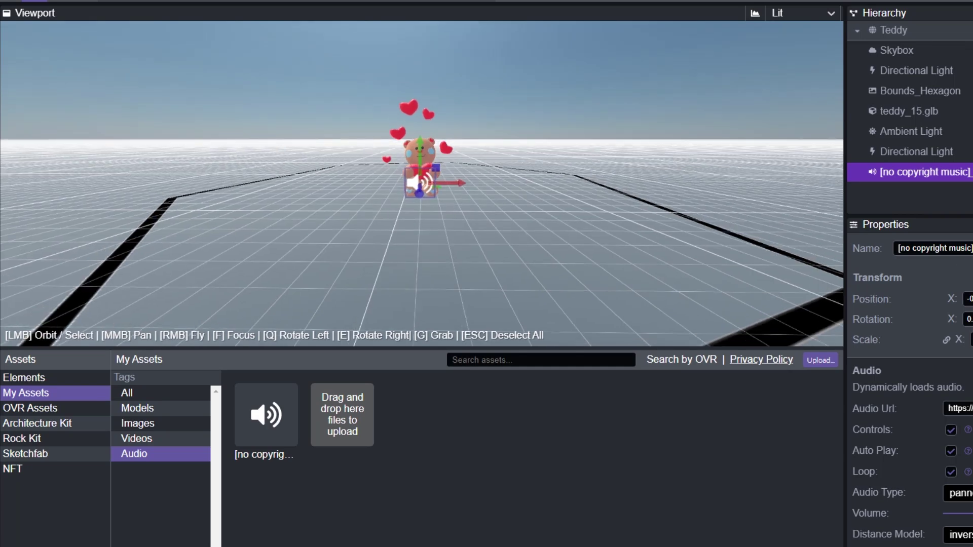
# Step: Raise the music object's Volume to about 0.83
pyautogui.scroll(-2, 800, 388)
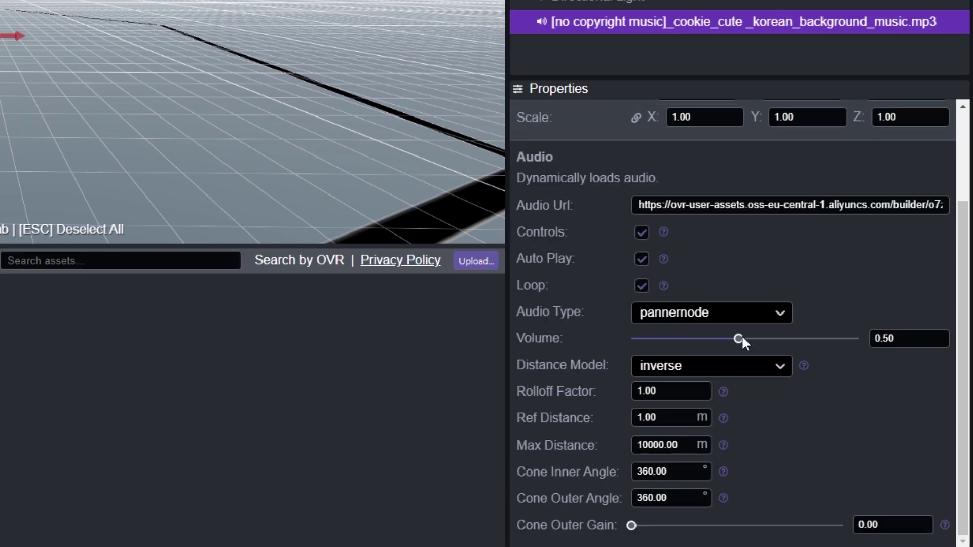
pyautogui.moveTo(742, 339); pyautogui.dragTo(826, 342)
pyautogui.scroll(3, 824, 438)
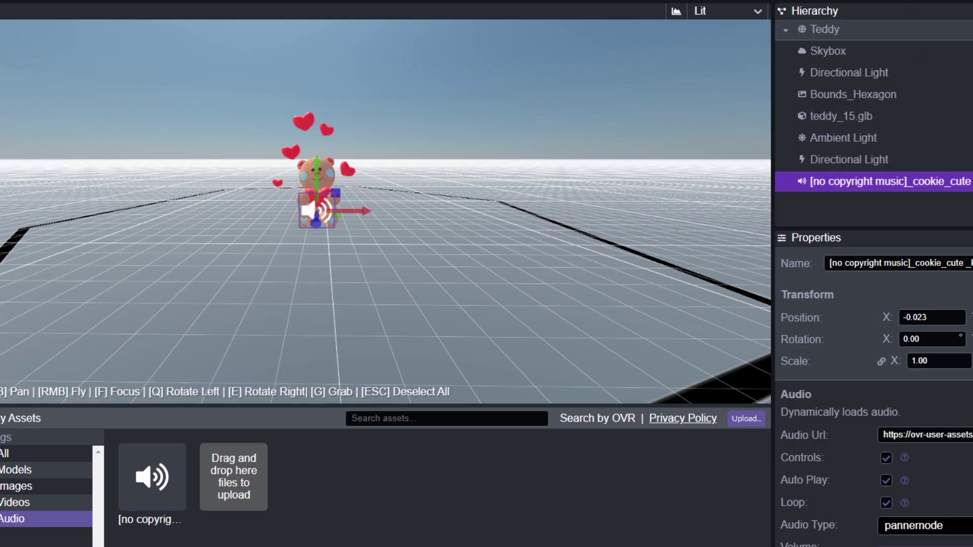
# Step: Save with Ctrl+S and publish the Teddy scene to holdem.categorized.lds after the performance check
pyautogui.hotkey('ctrl', 's')
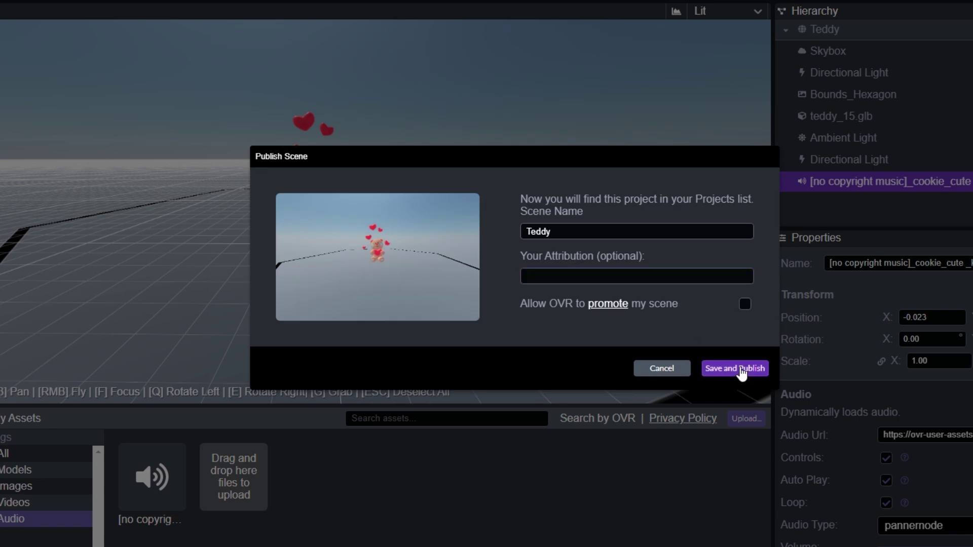
pyautogui.click(742, 373)
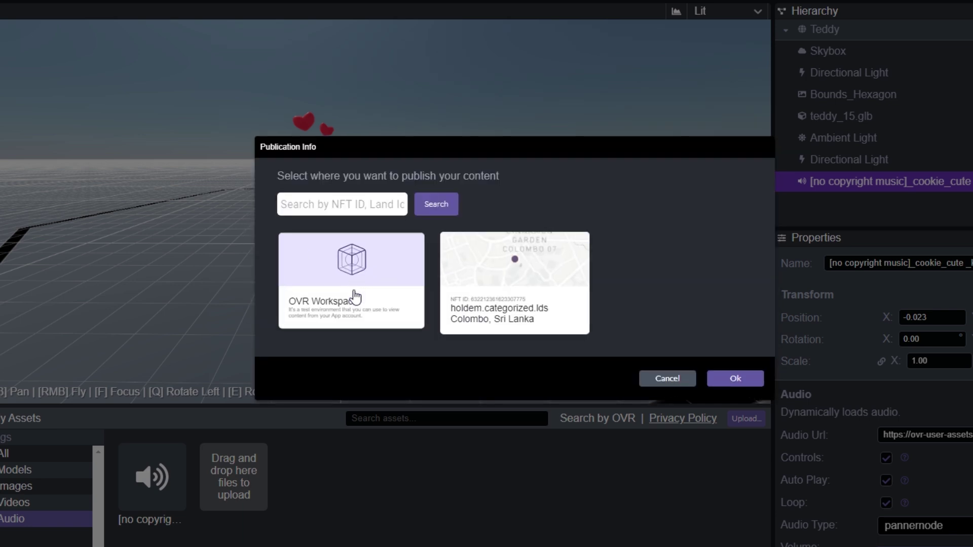
pyautogui.click(512, 304)
pyautogui.click(735, 379)
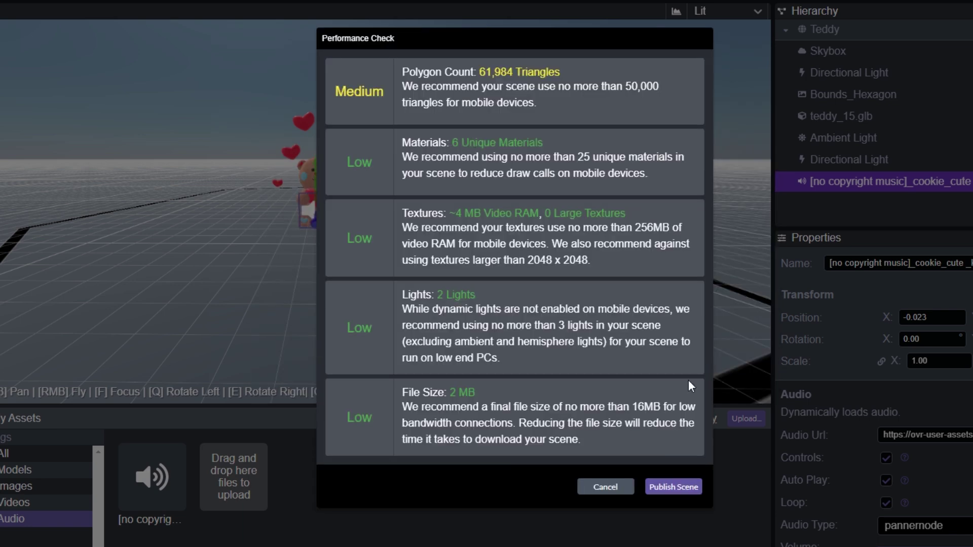
pyautogui.click(673, 487)
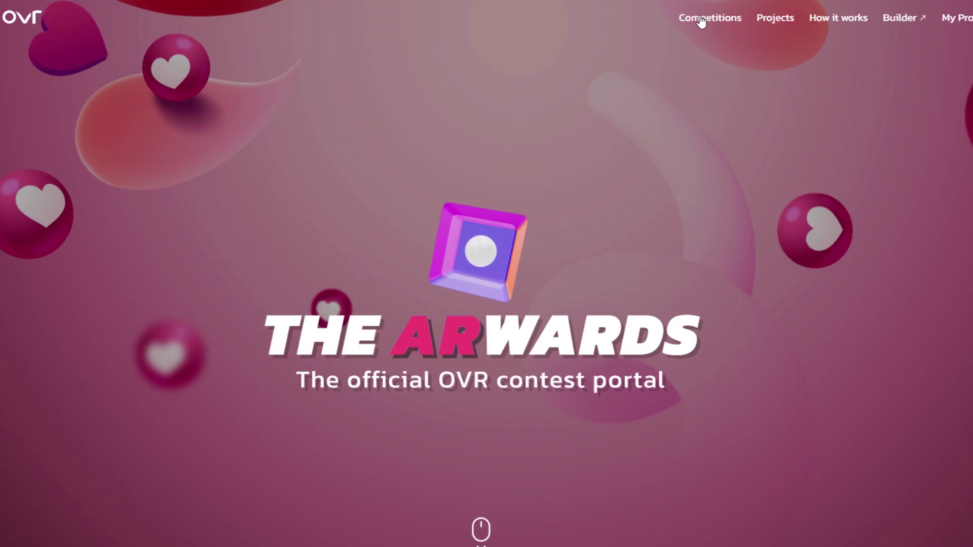
# Step: Scroll the ARwards home page and click SUBMIT EXPERIENCE to reach the submission form
pyautogui.scroll(-3, 665, 94)
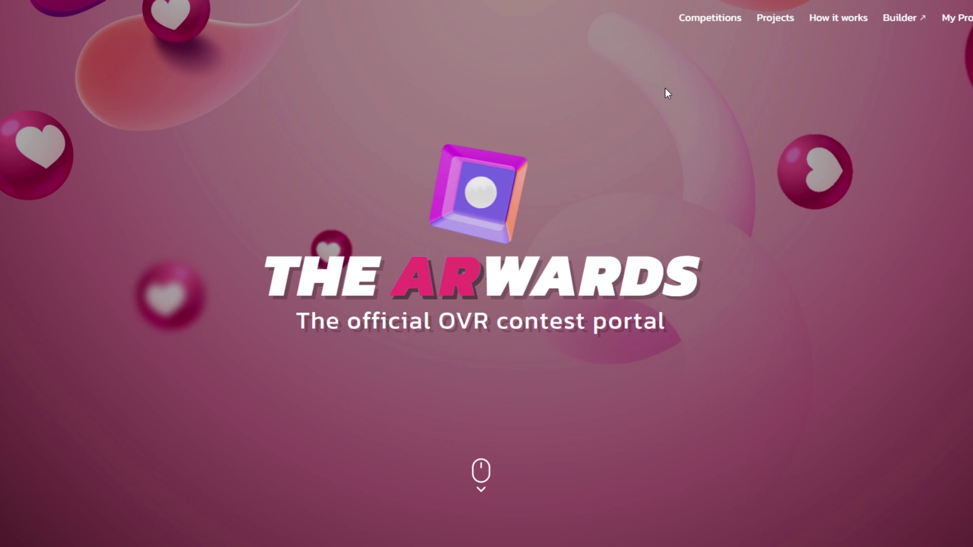
pyautogui.scroll(-5, 663, 93)
pyautogui.scroll(-4, 355, 274)
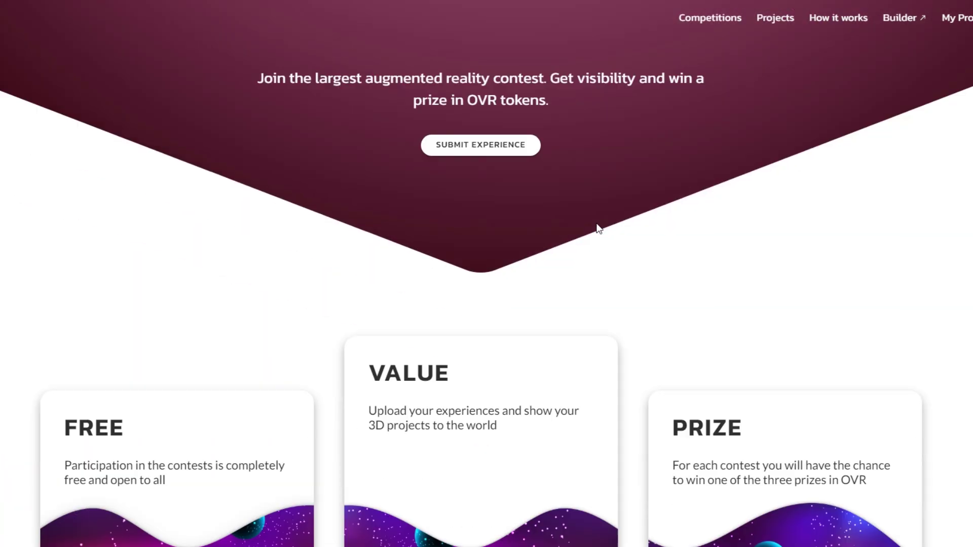
pyautogui.scroll(4, 582, 236)
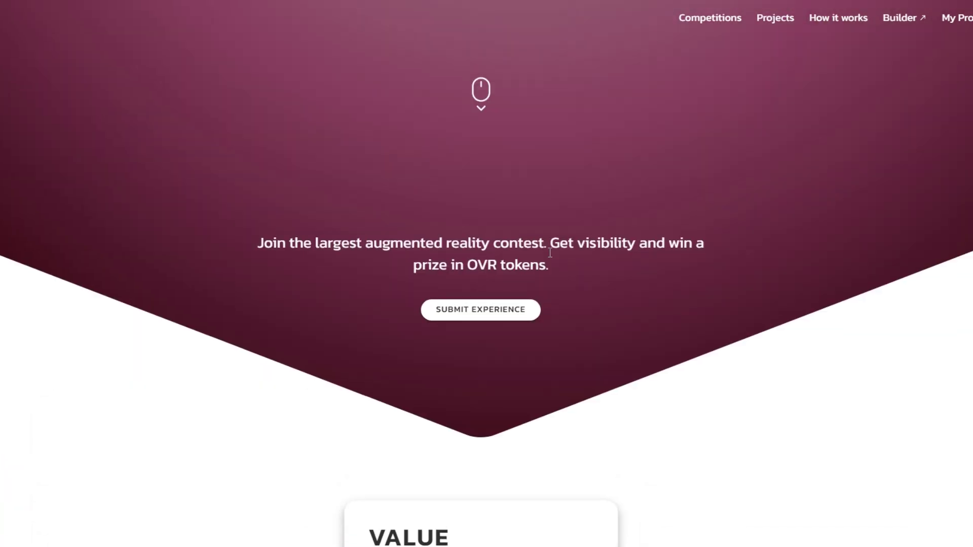
pyautogui.click(491, 326)
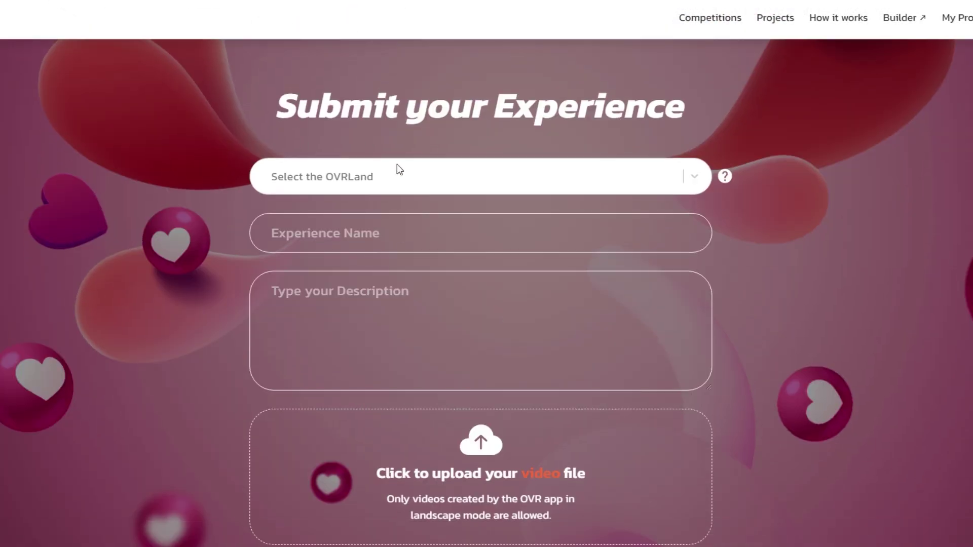
# Step: Choose holdem.categorized.lds as the OVRLand, name it 'Valentine's Teddy', describe it 'An adorable teddy bear for your Valentine :)'
pyautogui.click(692, 176)
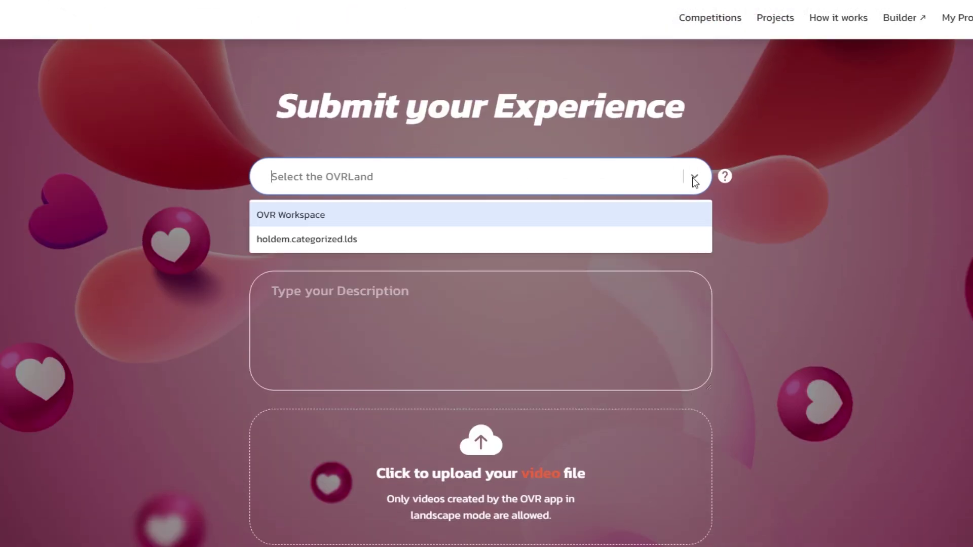
pyautogui.click(356, 241)
pyautogui.click(358, 233)
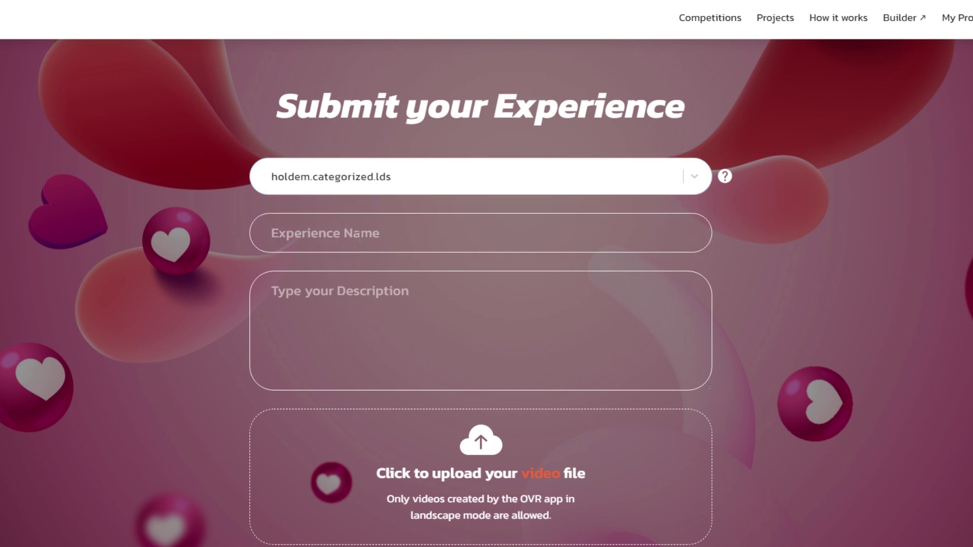
pyautogui.write('Valentin')
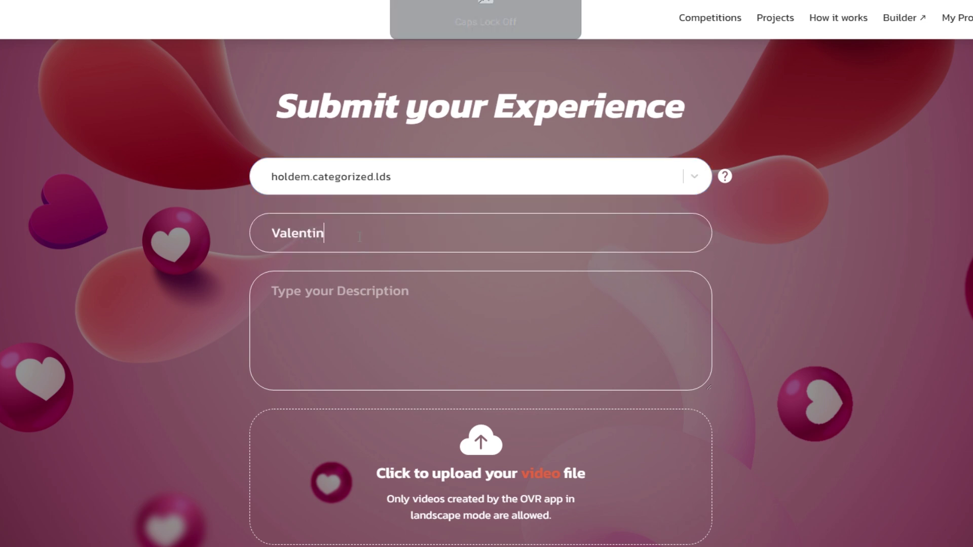
pyautogui.write("e's Teddy")
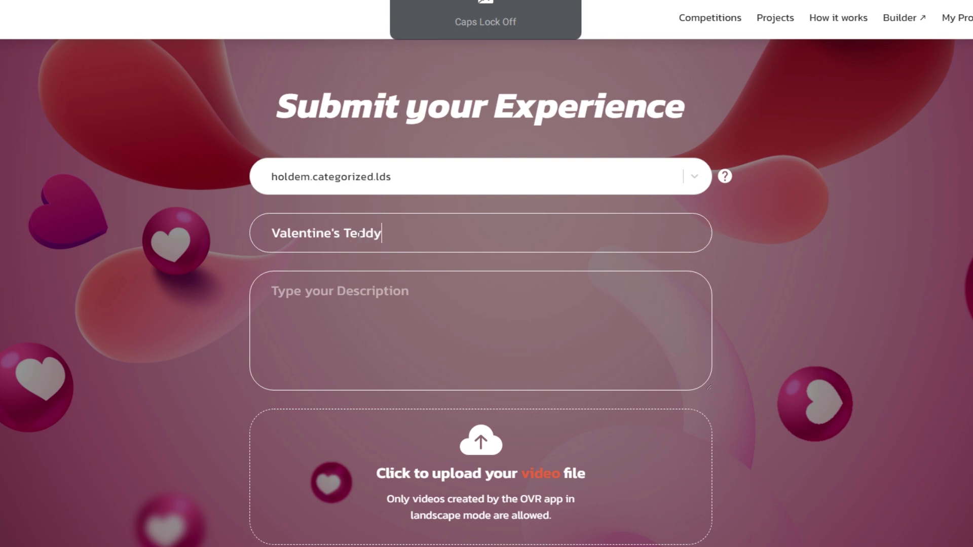
pyautogui.write('A cute')
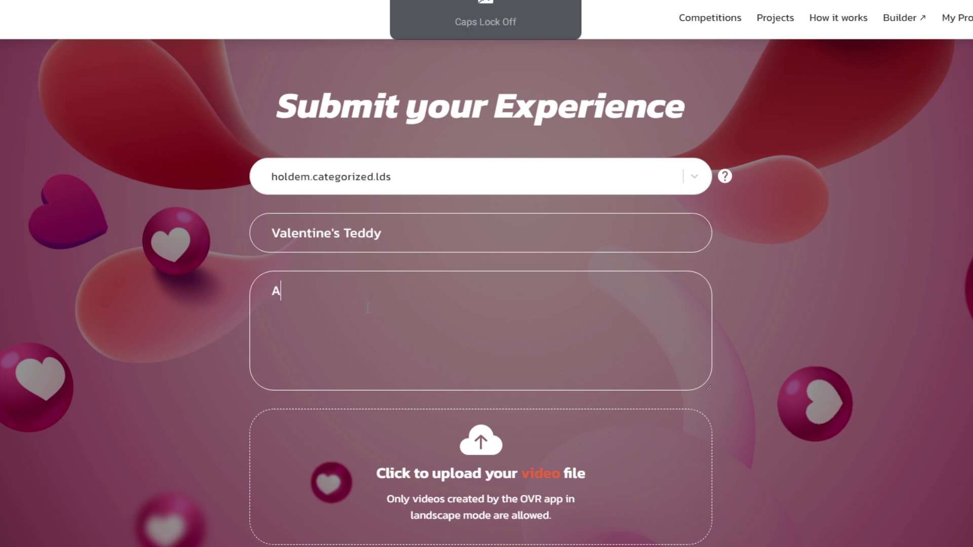
pyautogui.press('BackSpace')
pyautogui.press('BackSpace')
pyautogui.press('BackSpace')
pyautogui.press('BackSpace')
pyautogui.press('BackSpace')
pyautogui.write('n adorable')
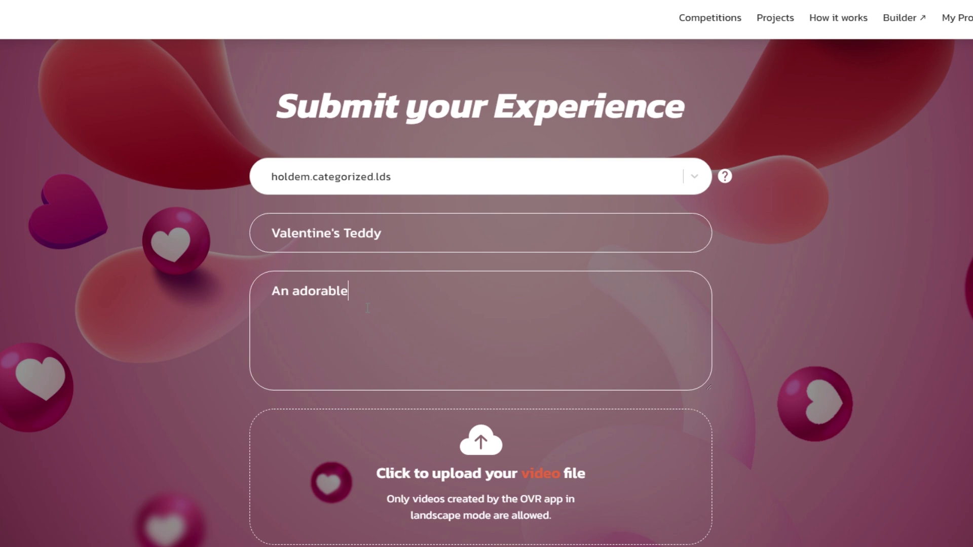
pyautogui.write(' teddy bear for your Valentine :)')
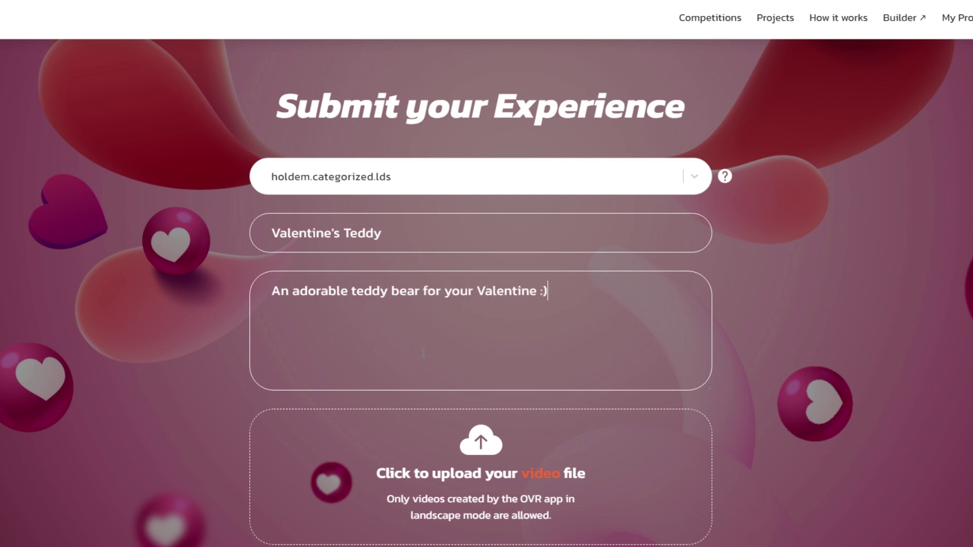
# Step: Submit the Valentine's Teddy experience with its attached video and image
pyautogui.scroll(-2, 435, 370)
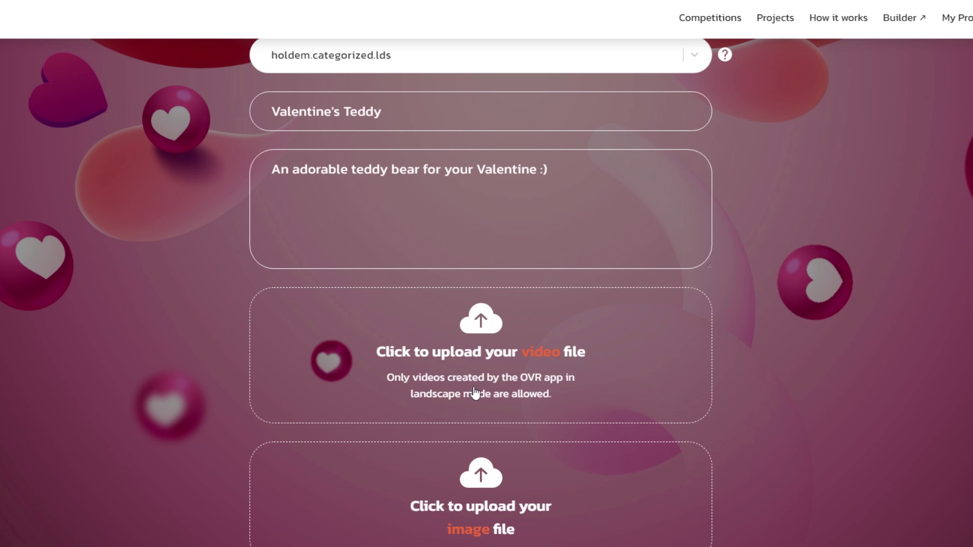
pyautogui.scroll(-2, 506, 419)
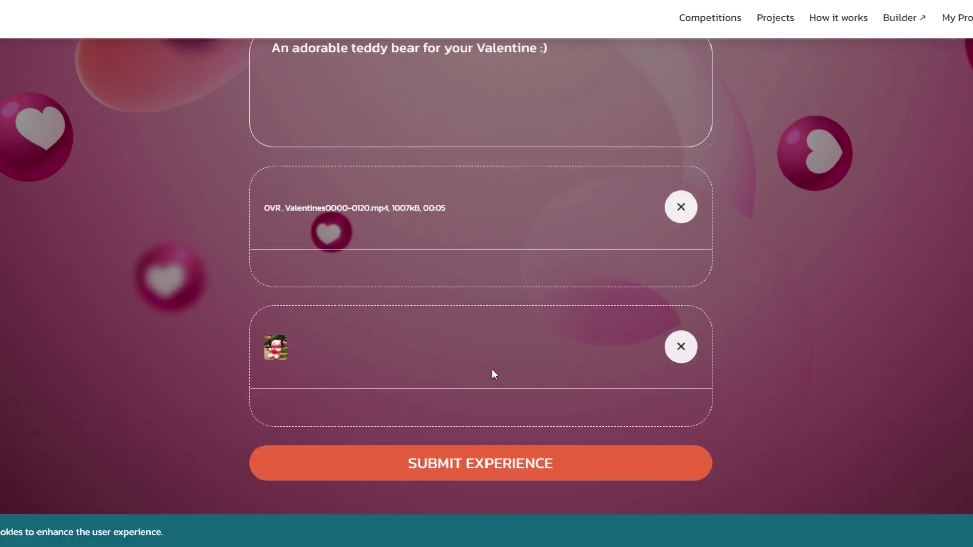
pyautogui.click(500, 471)
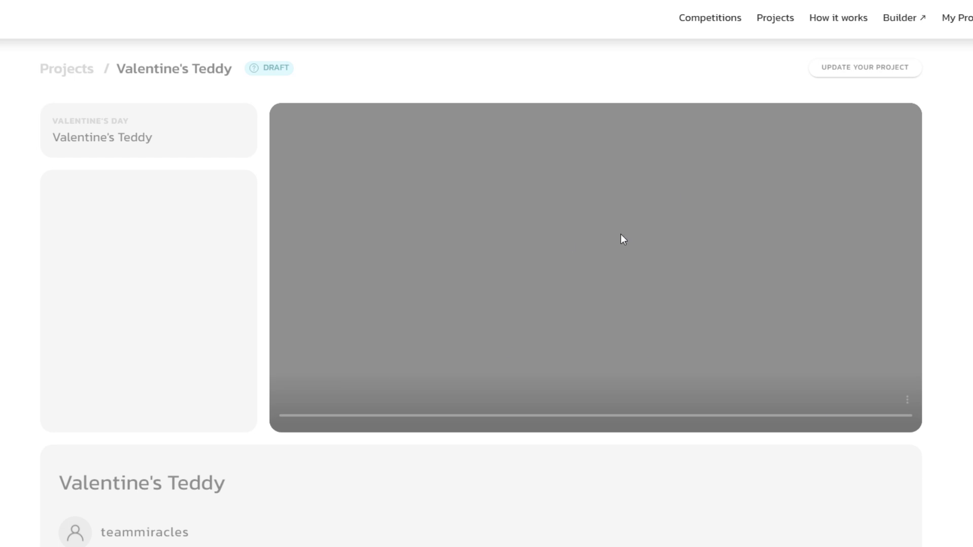
# Step: Scroll down the Valentine's Teddy draft page past its video to the prefilled Project Update form
pyautogui.scroll(-8, 88, 302)
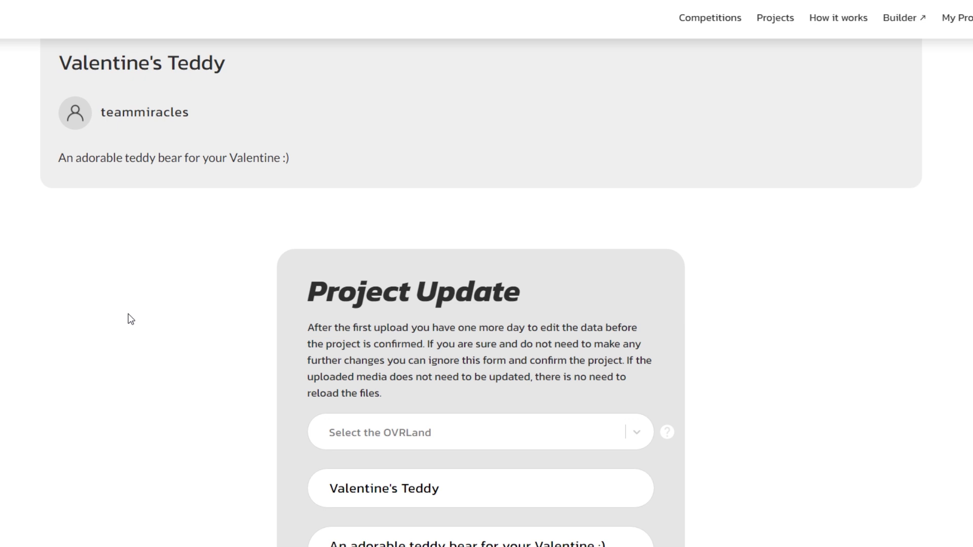
pyautogui.scroll(-1, 131, 318)
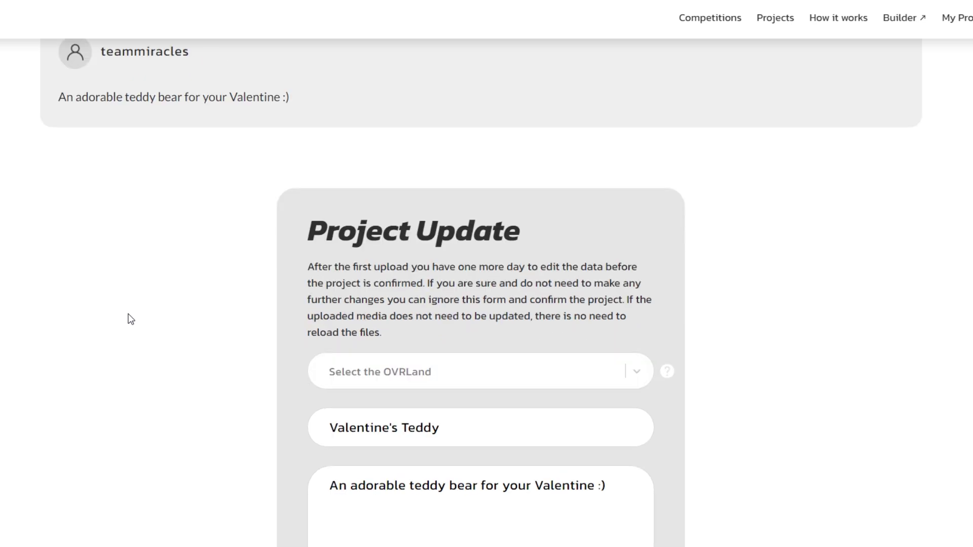
pyautogui.scroll(-1, 130, 319)
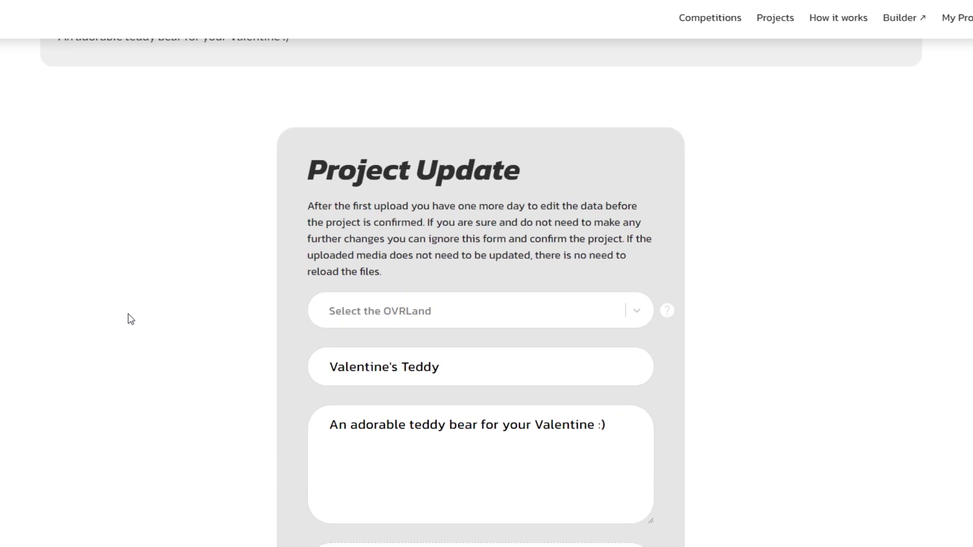
pyautogui.scroll(-5, 131, 320)
pyautogui.scroll(-3, 129, 317)
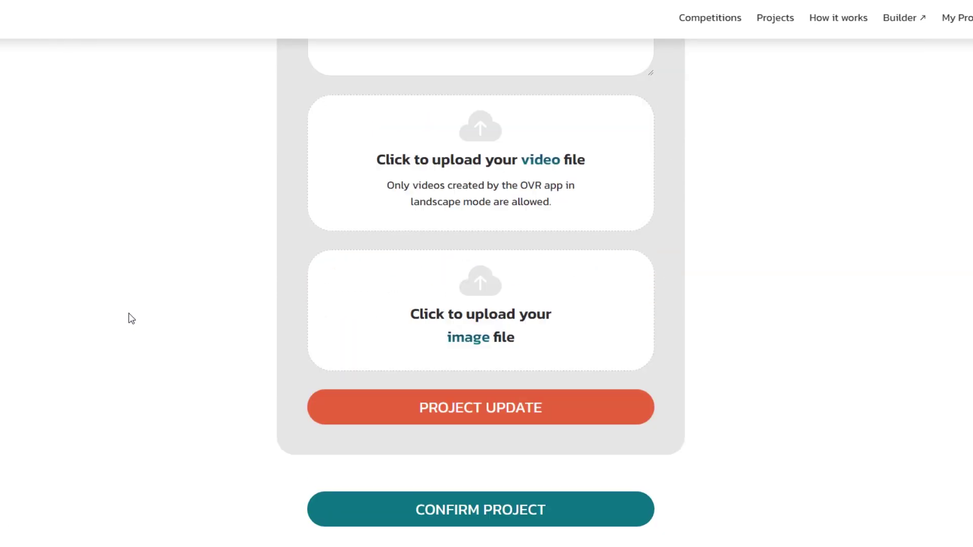